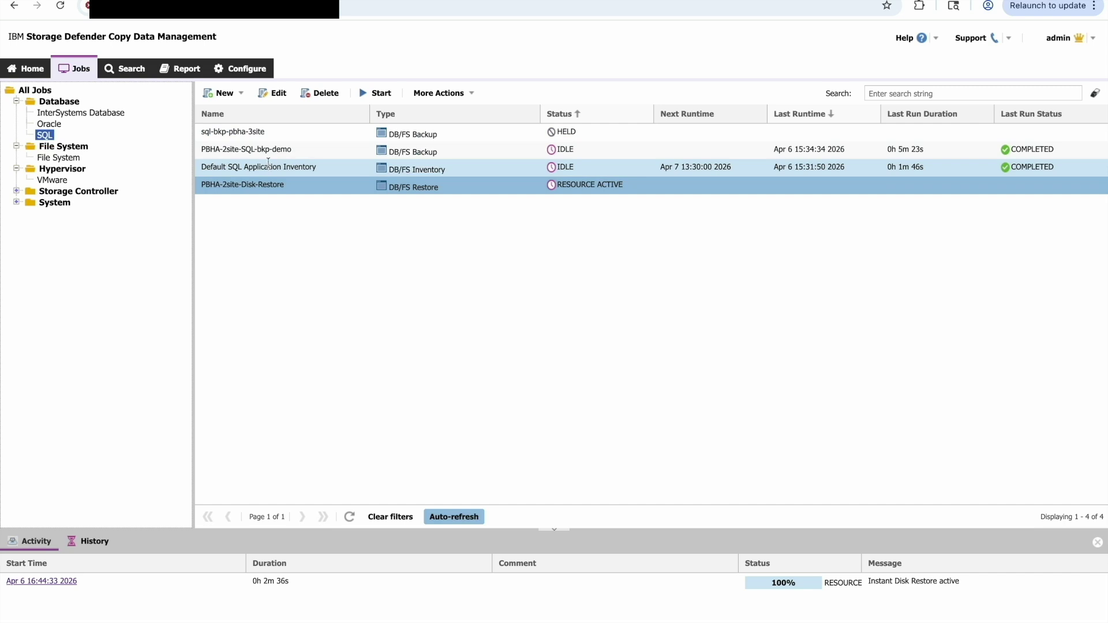
Review the log of the PBHA-2site-SQL-bkp-demo backup run from Apr 6 15:34:34 2026 through its second page, then close it
{"action": "left_click", "coordinate": [93, 540]}
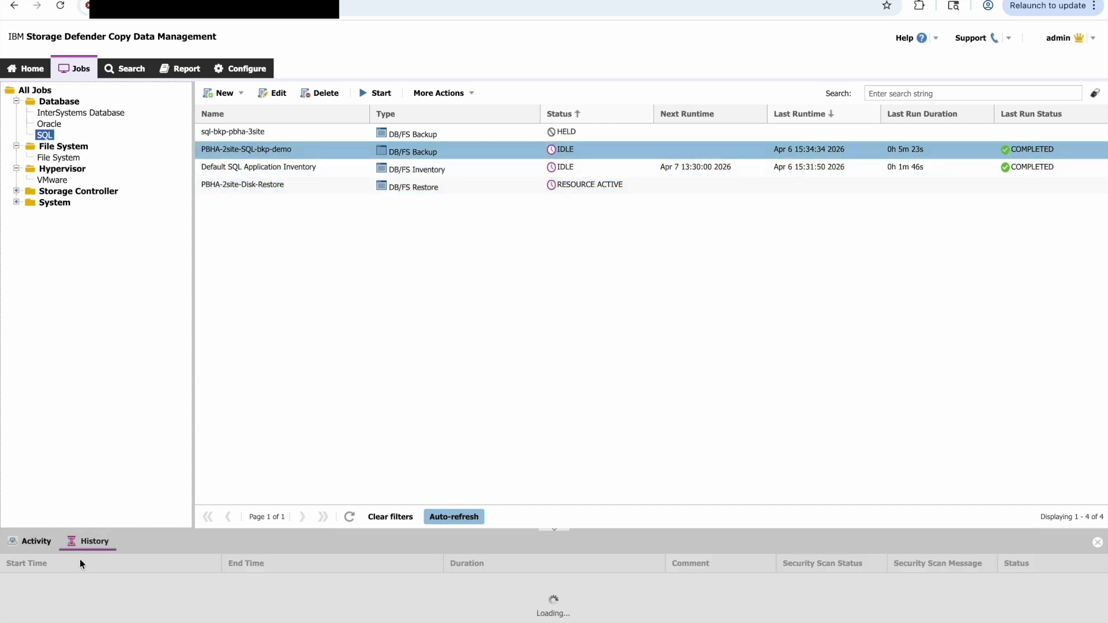
{"action": "left_click", "coordinate": [46, 582]}
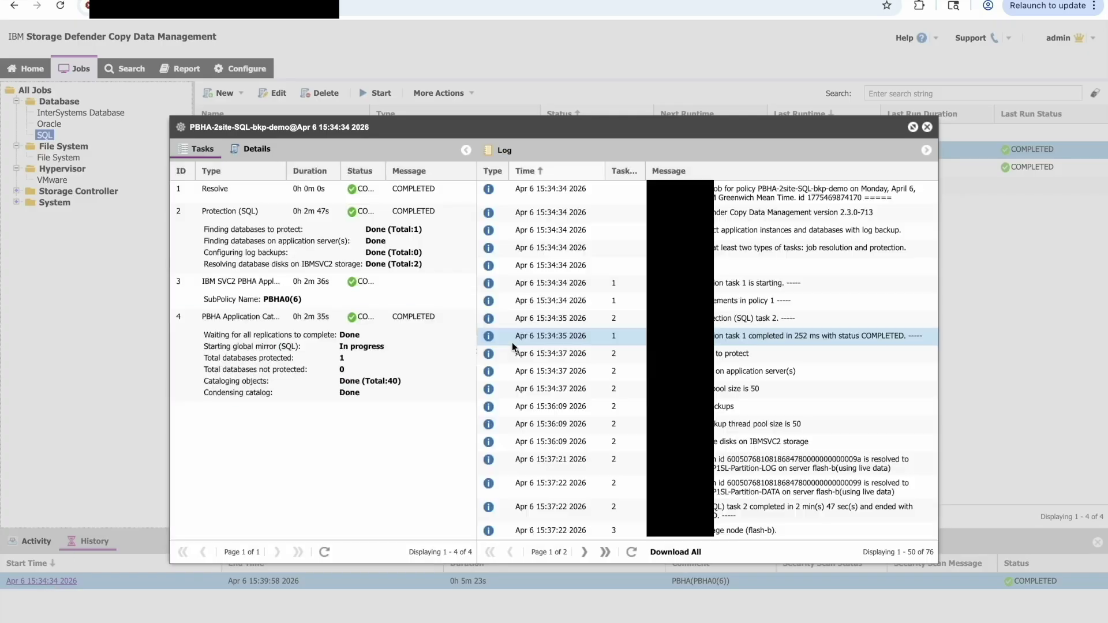
{"action": "scroll", "coordinate": [811, 342], "scroll_direction": "up", "scroll_amount": 1}
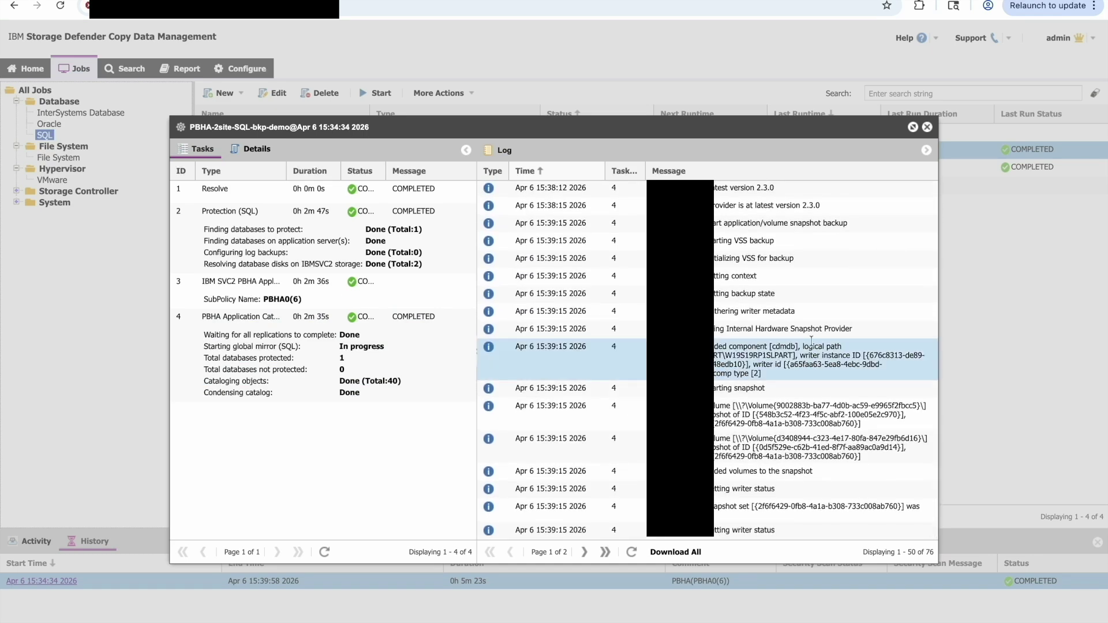
{"action": "left_click", "coordinate": [584, 551]}
{"action": "scroll", "coordinate": [791, 314], "scroll_direction": "down", "scroll_amount": 5}
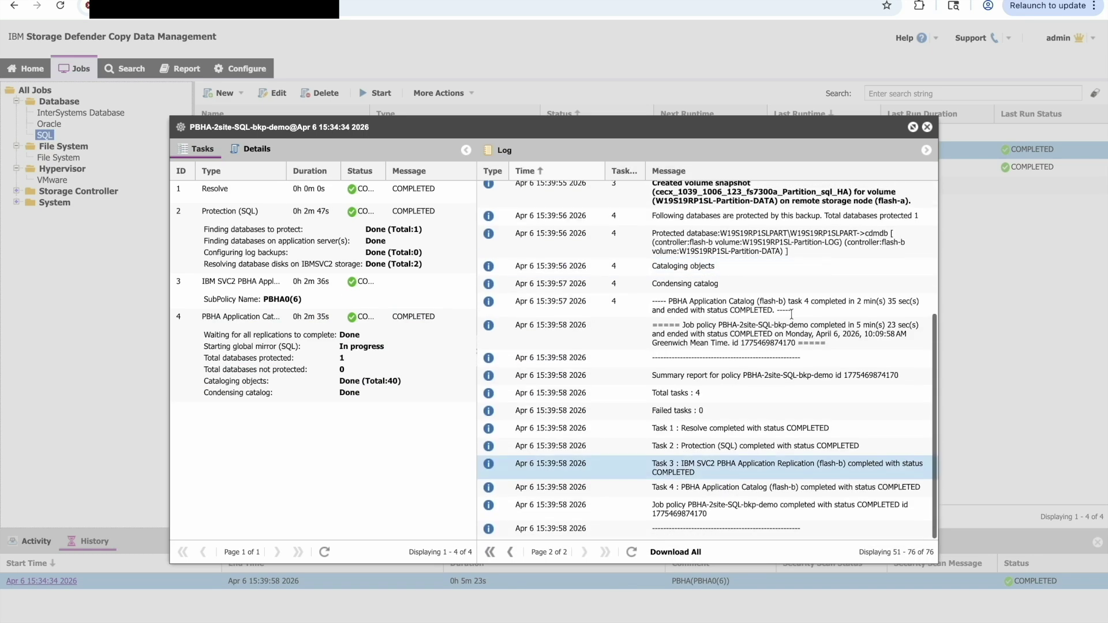
{"action": "left_click", "coordinate": [927, 127]}
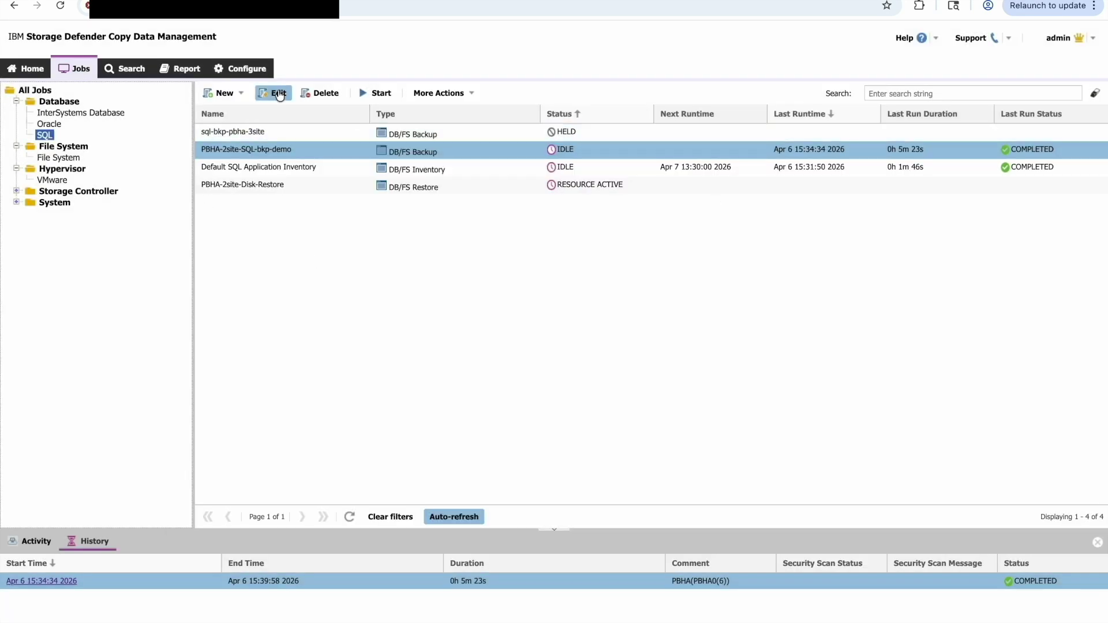
Inspect the selected database and SLA policy in the PBHA-2site-SQL-bkp-demo job definition, then close it without saving
{"action": "left_click", "coordinate": [277, 93]}
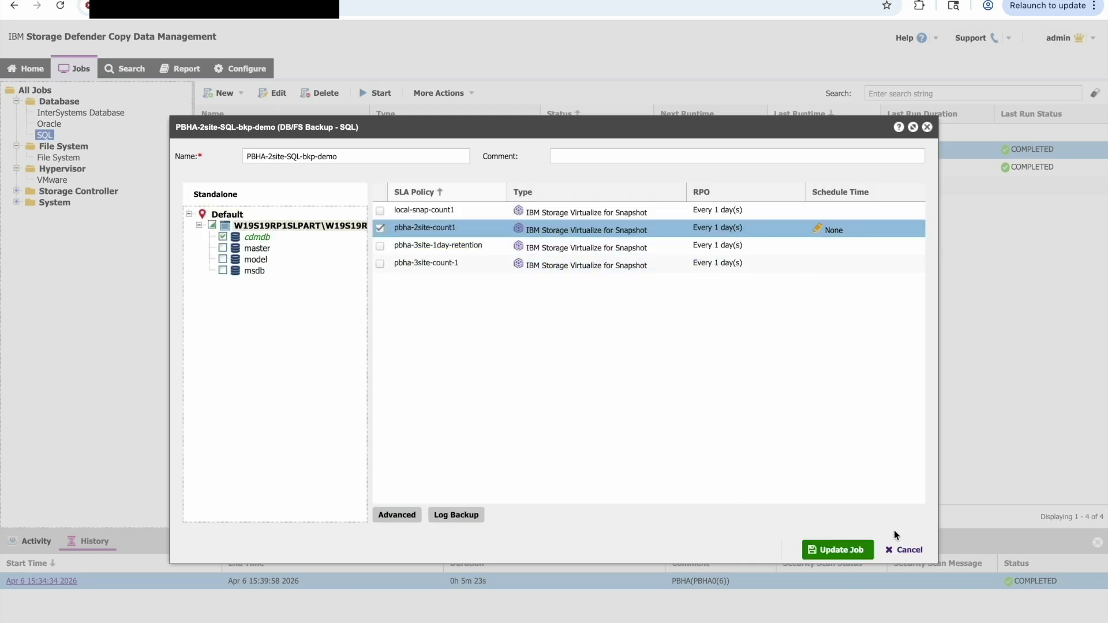
{"action": "left_click", "coordinate": [927, 127]}
{"action": "left_click", "coordinate": [524, 368]}
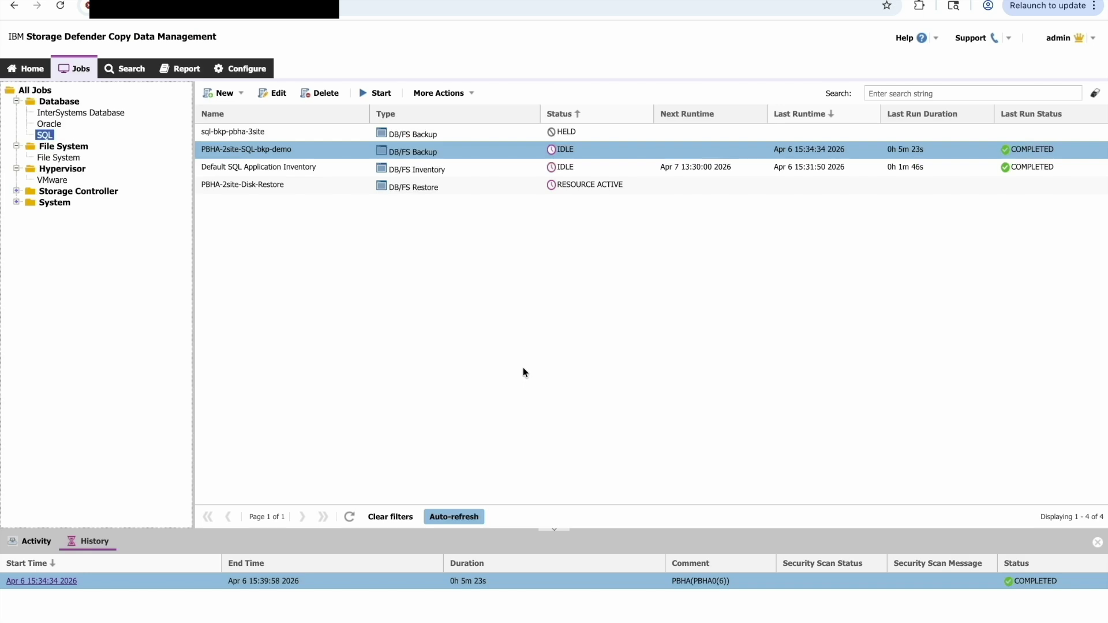
Open the PBHA-2site-Disk-Restore job definition and inspect its source and the copy versions available for the cdmdb database
{"action": "left_click", "coordinate": [294, 191]}
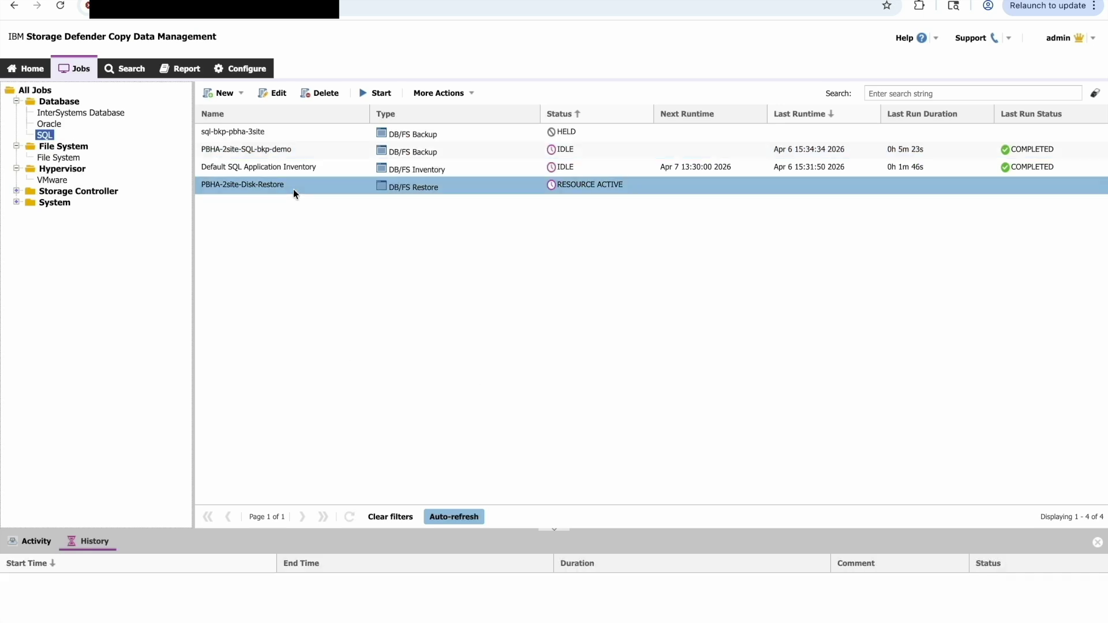
{"action": "left_click", "coordinate": [271, 92]}
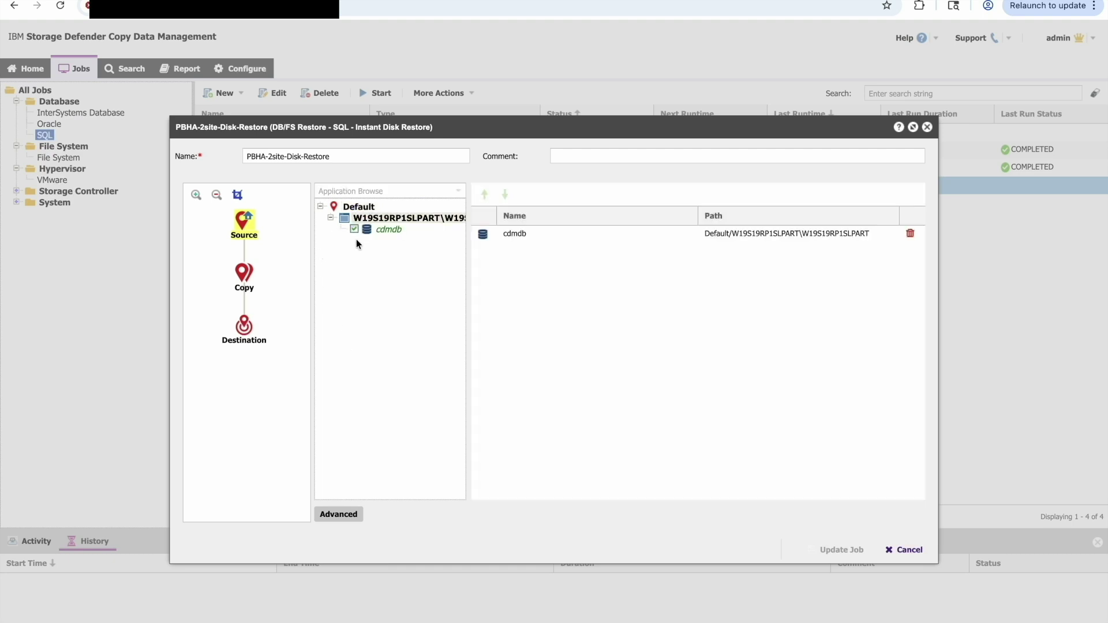
{"action": "left_click", "coordinate": [242, 275]}
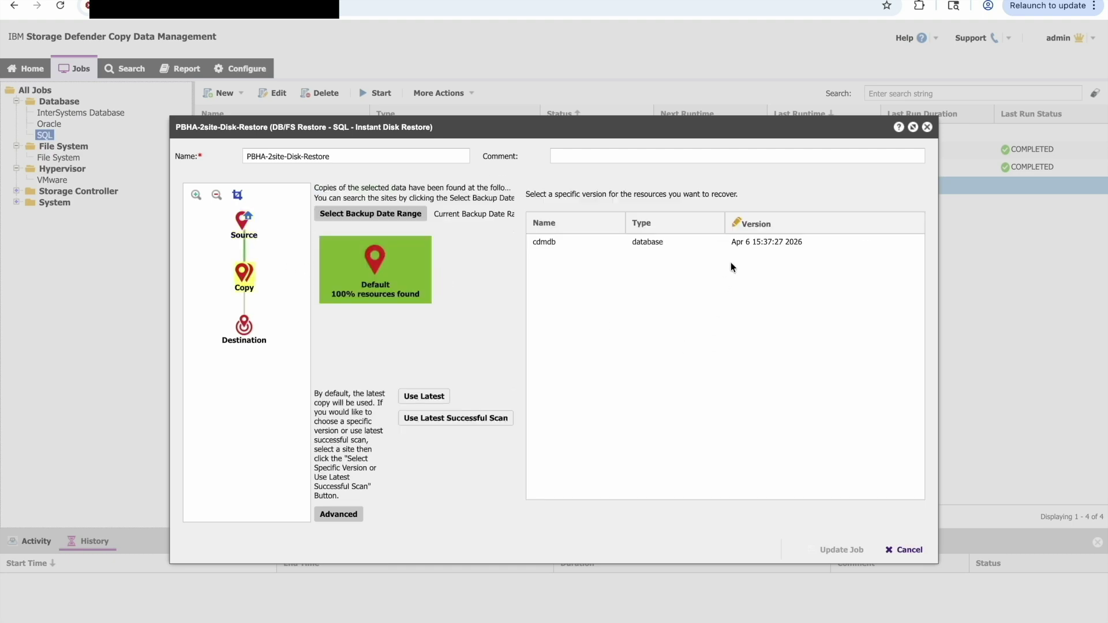
{"action": "left_click", "coordinate": [741, 247]}
{"action": "left_click", "coordinate": [750, 241]}
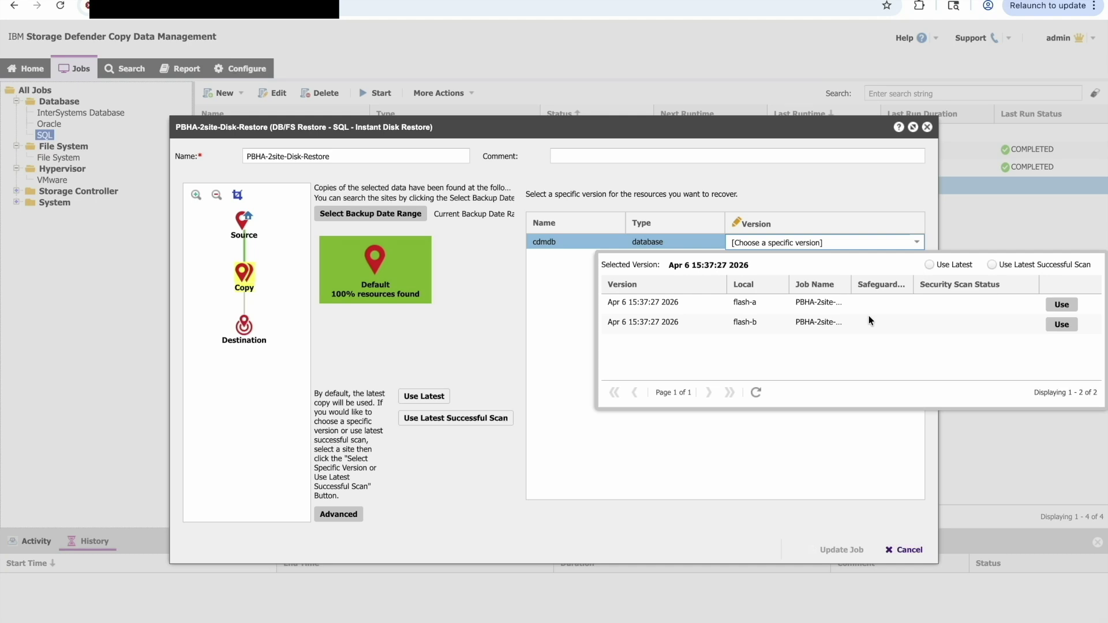
{"action": "left_click_drag", "start_coordinate": [852, 283], "coordinate": [917, 284]}
{"action": "left_click", "coordinate": [735, 332]}
{"action": "left_click_drag", "start_coordinate": [715, 324], "coordinate": [871, 333]}
{"action": "left_click", "coordinate": [861, 446]}
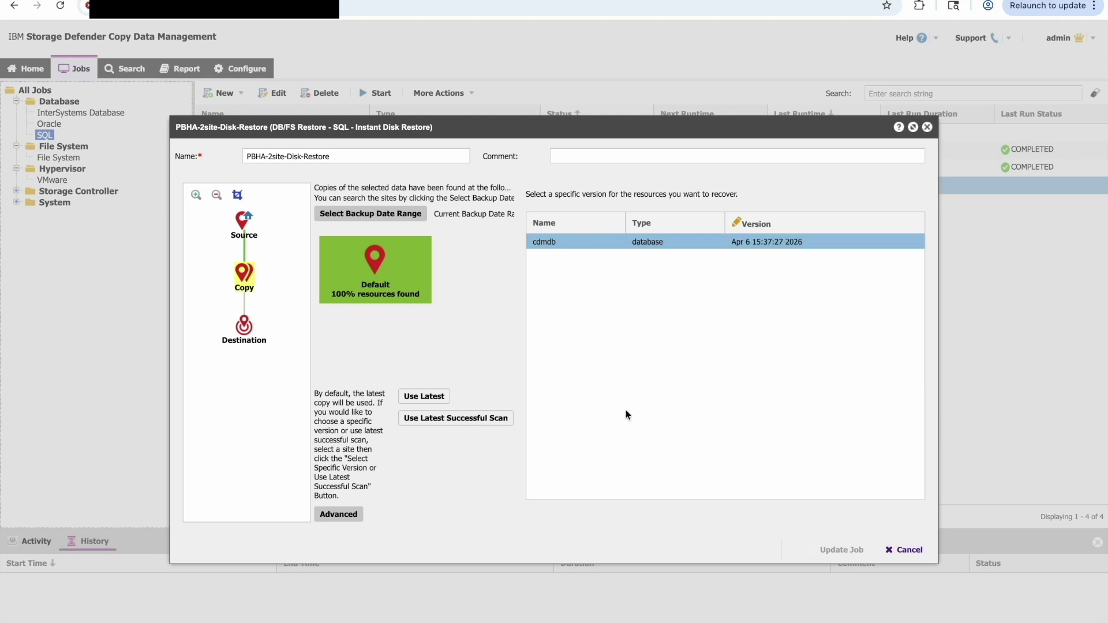
Check the restore job's destination, then leave the job definition and discard any changes
{"action": "left_click", "coordinate": [249, 331]}
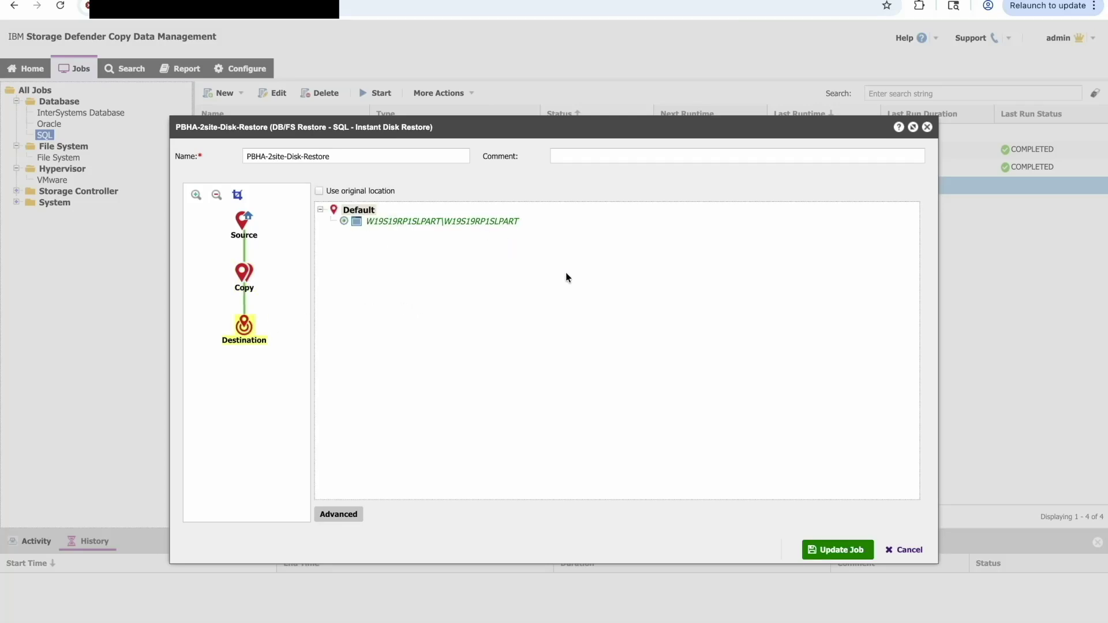
{"action": "left_click", "coordinate": [904, 550]}
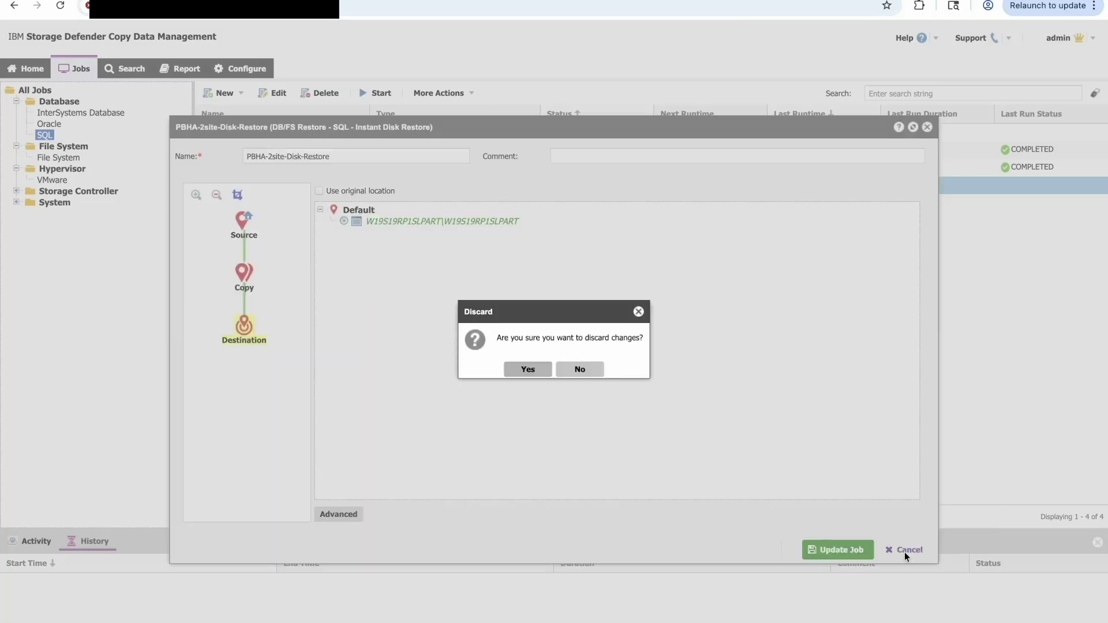
{"action": "left_click", "coordinate": [524, 367]}
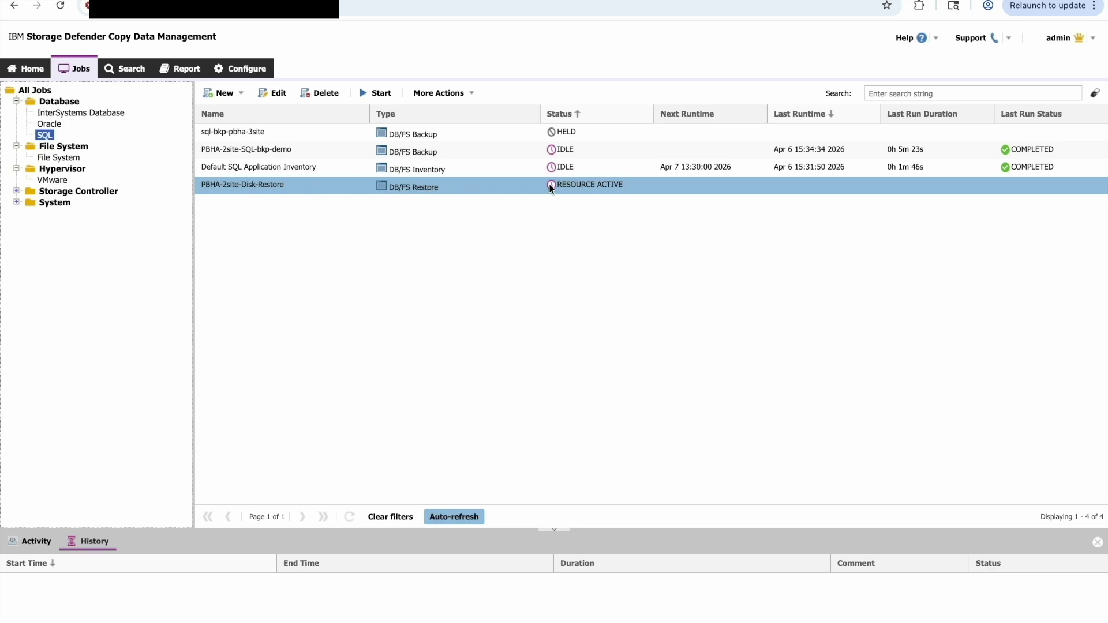
Open the log of the active PBHA-2site-Disk-Restore run and examine its completion and summary entries
{"action": "left_click", "coordinate": [35, 541]}
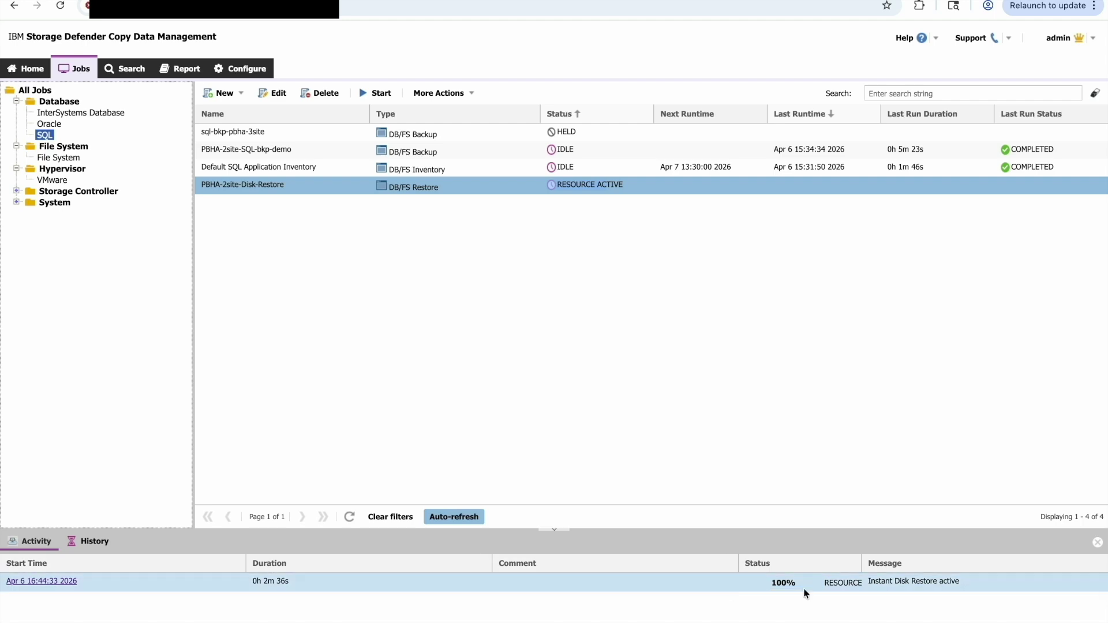
{"action": "left_click", "coordinate": [42, 581]}
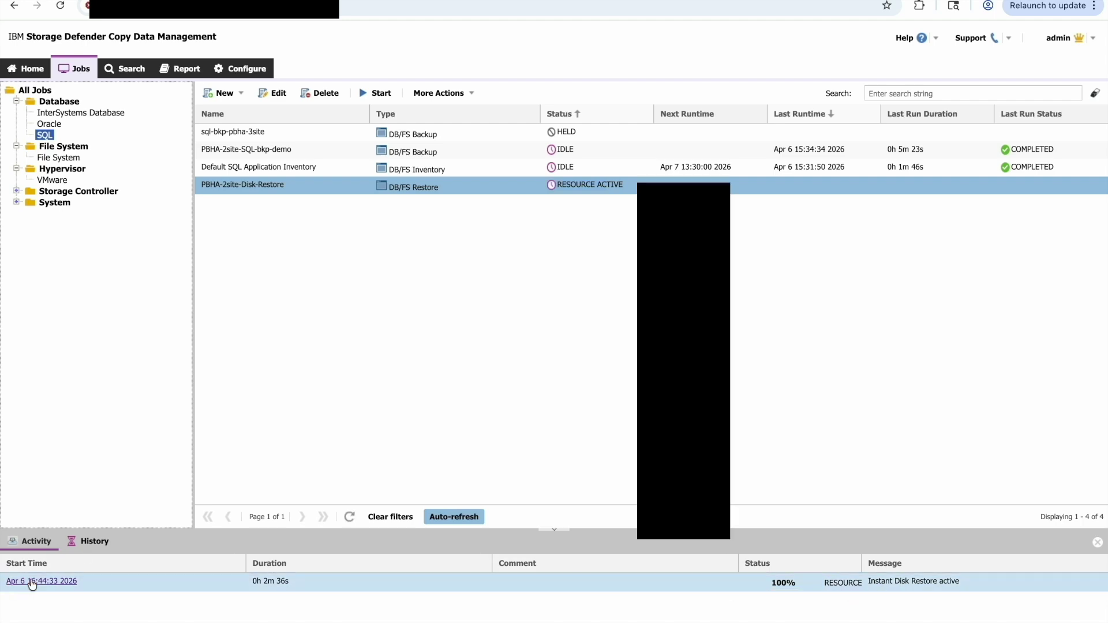
{"action": "scroll", "coordinate": [598, 511], "scroll_direction": "down", "scroll_amount": 10}
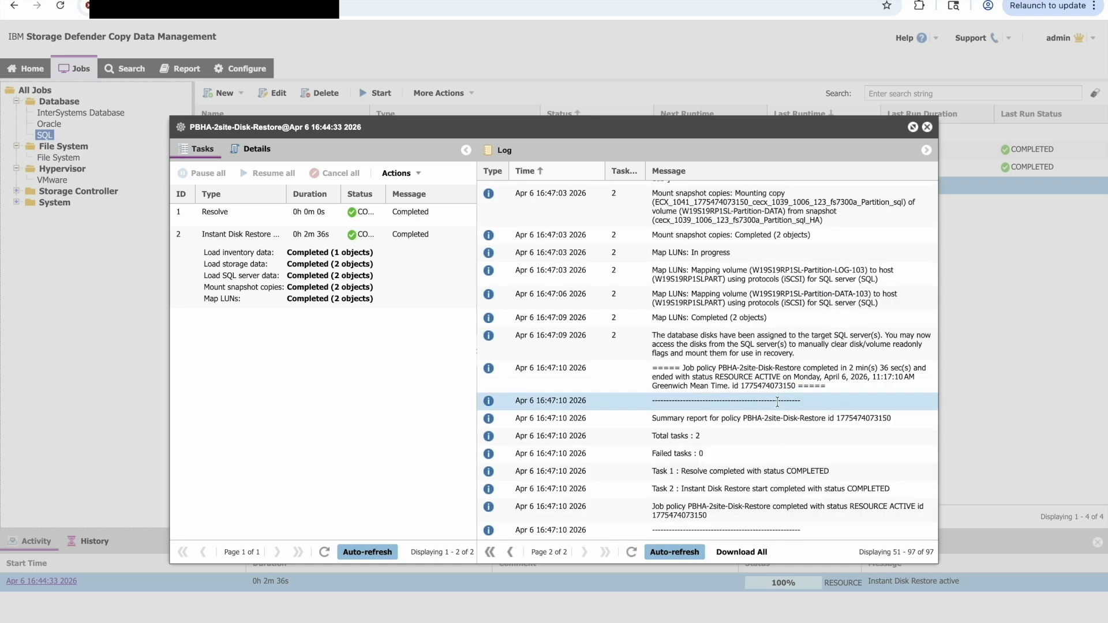
{"action": "triple_click", "coordinate": [651, 420]}
{"action": "left_click_drag", "start_coordinate": [691, 426], "coordinate": [914, 495]}
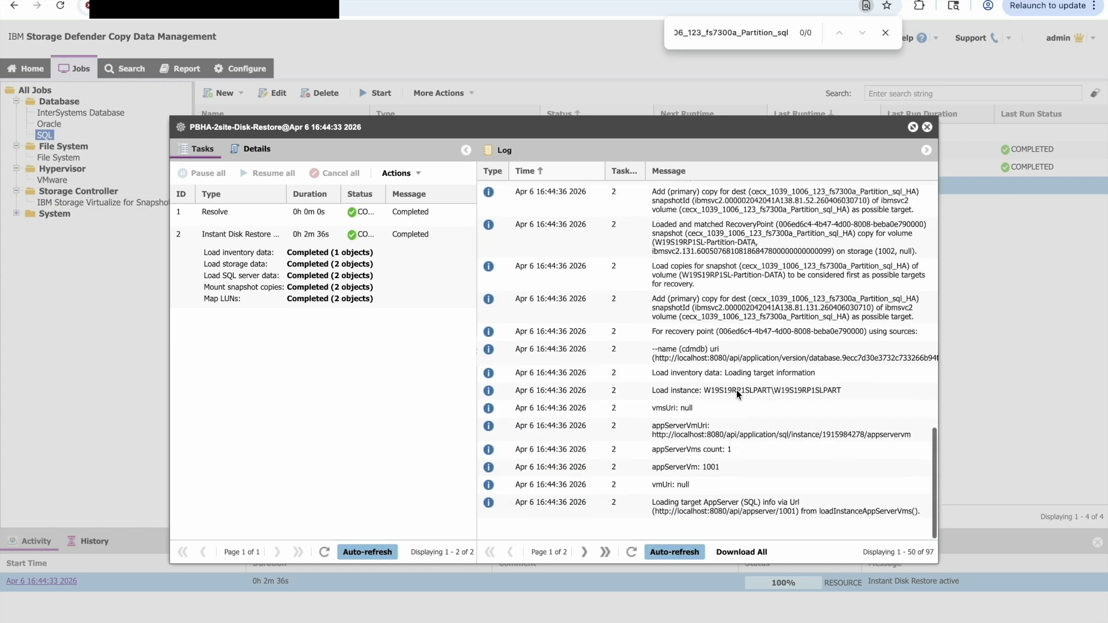
Examine the volume cloning and LUN mapping entries on the second page of the restore log, then close it
{"action": "scroll", "coordinate": [737, 389], "scroll_direction": "up", "scroll_amount": 5}
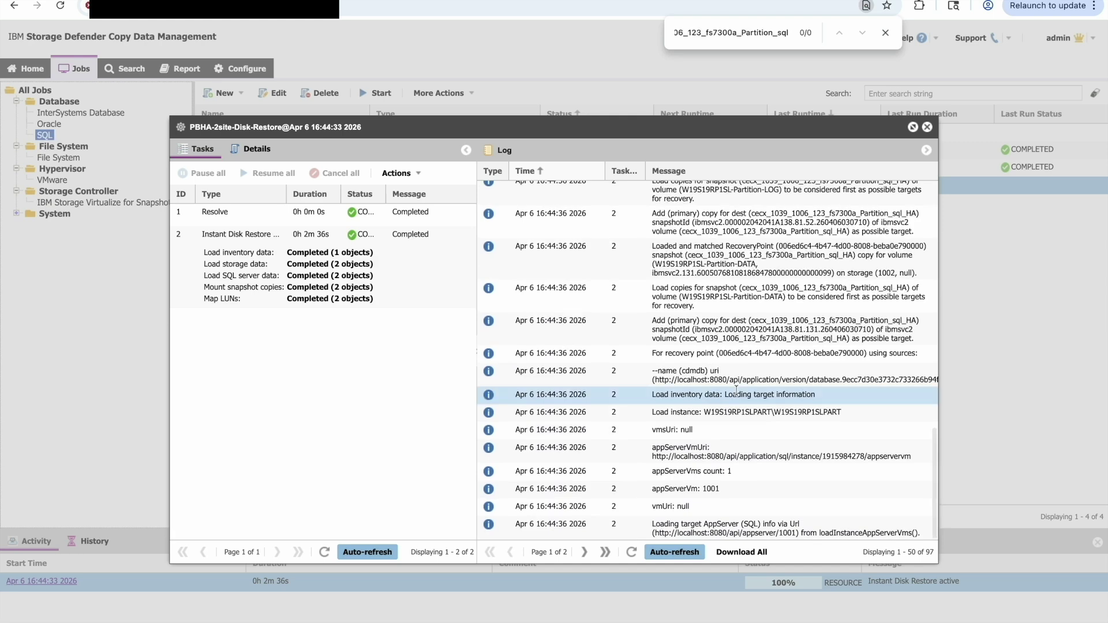
{"action": "left_click", "coordinate": [584, 552]}
{"action": "scroll", "coordinate": [726, 456], "scroll_direction": "up", "scroll_amount": 3}
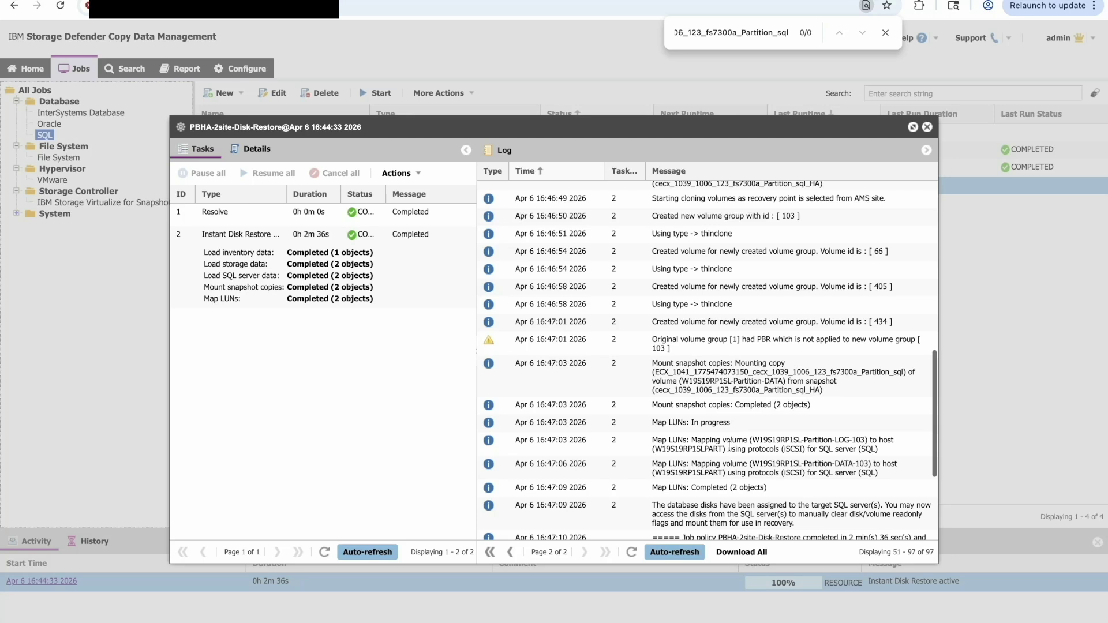
{"action": "left_click", "coordinate": [773, 449]}
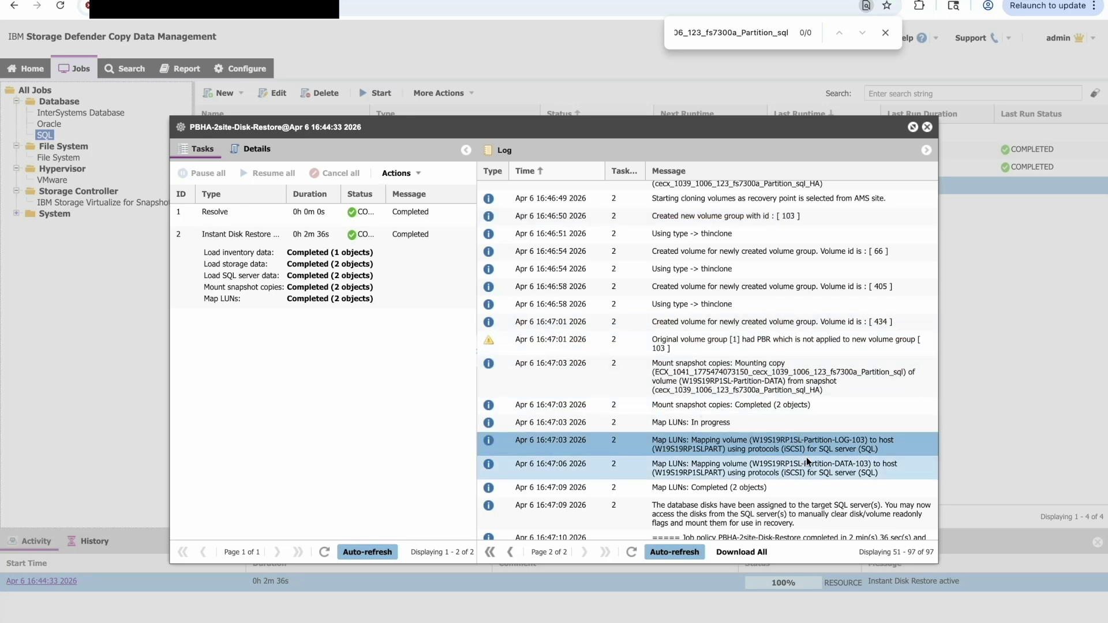
{"action": "left_click", "coordinate": [927, 127]}
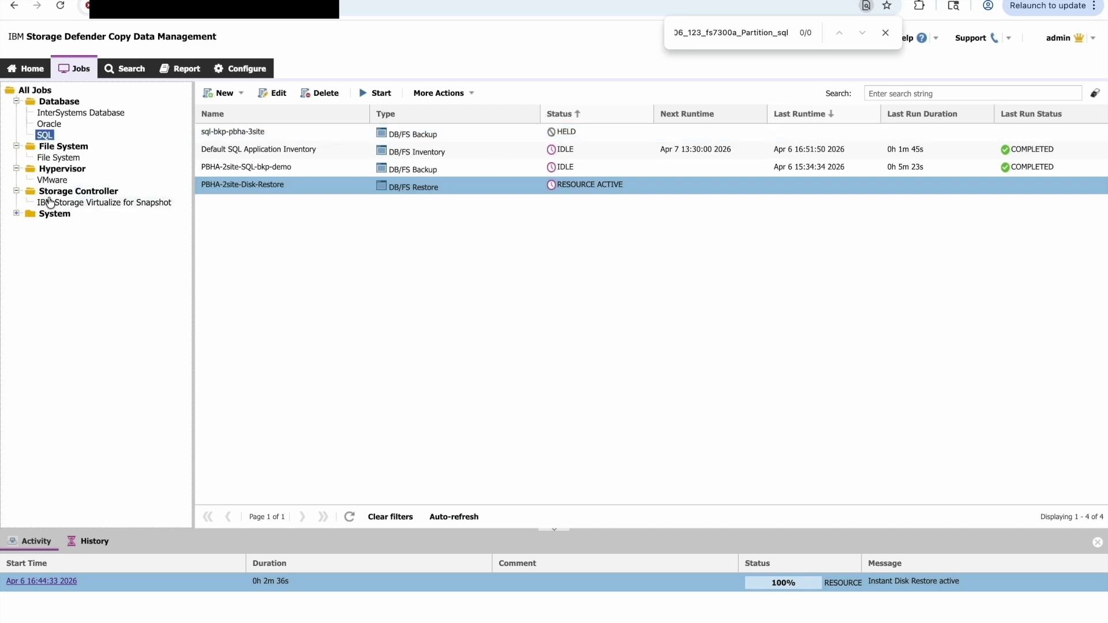
Start a new IBM Storage Virtualize for Snapshot backup job and expand the flash-b volume groups under the Default site
{"action": "left_click", "coordinate": [92, 202]}
{"action": "left_click", "coordinate": [221, 93]}
{"action": "left_click", "coordinate": [231, 110]}
{"action": "left_click", "coordinate": [182, 222]}
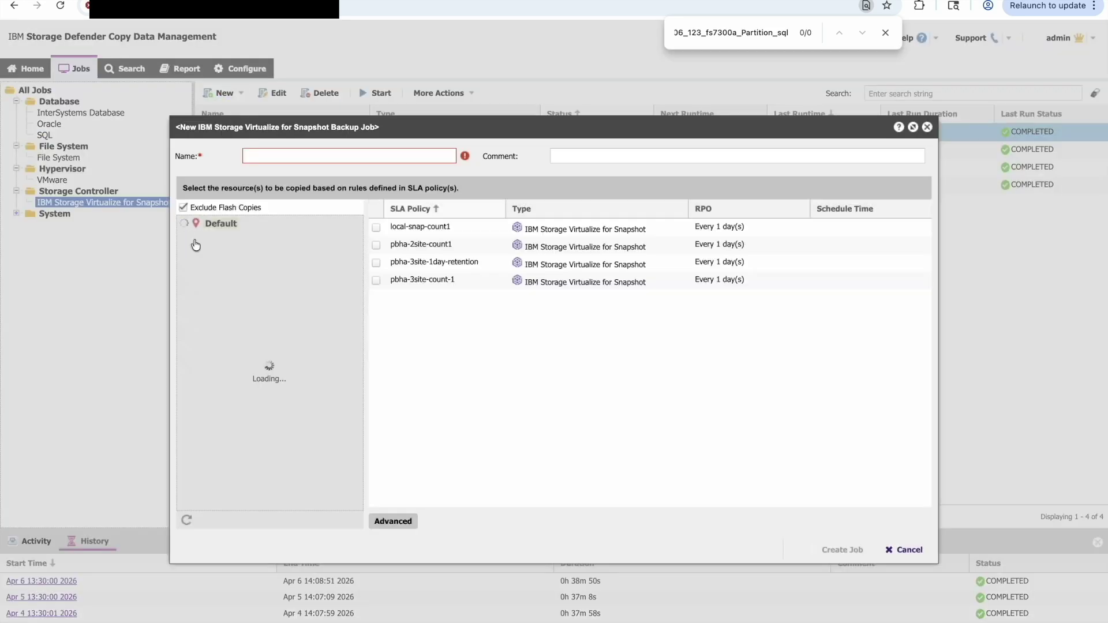
{"action": "left_click", "coordinate": [192, 256]}
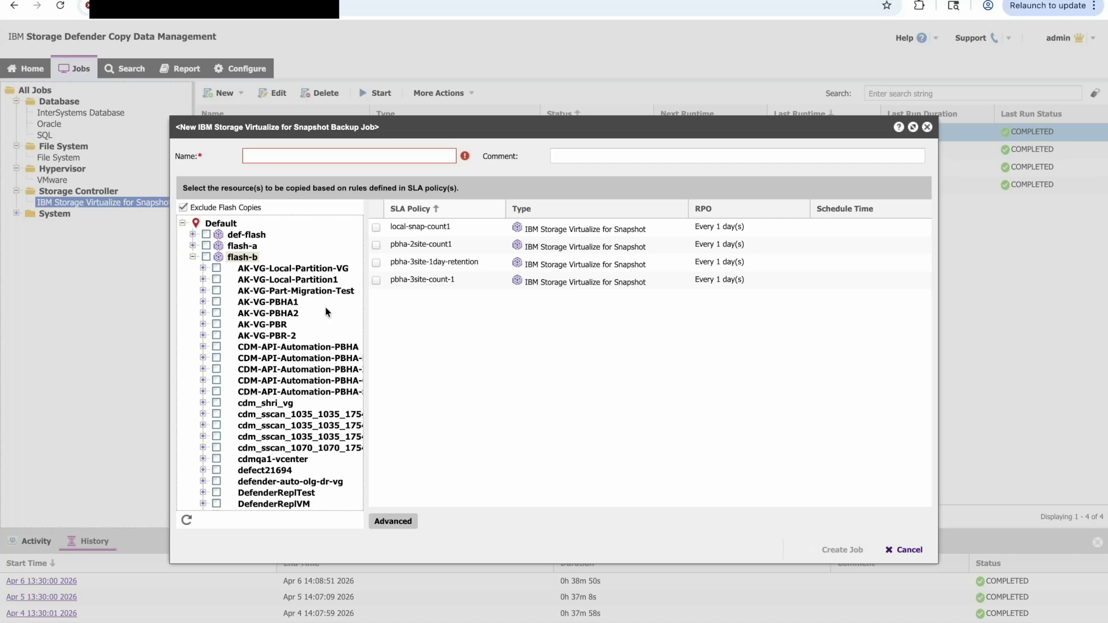
{"action": "key", "text": "ctrl+f"}
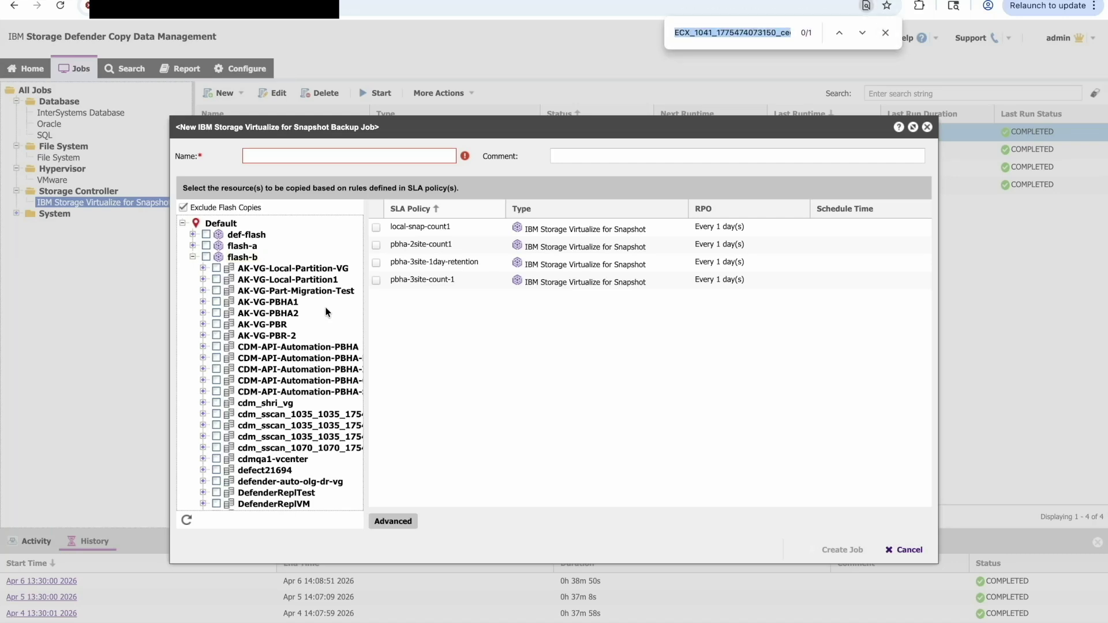
{"action": "key", "text": "Return"}
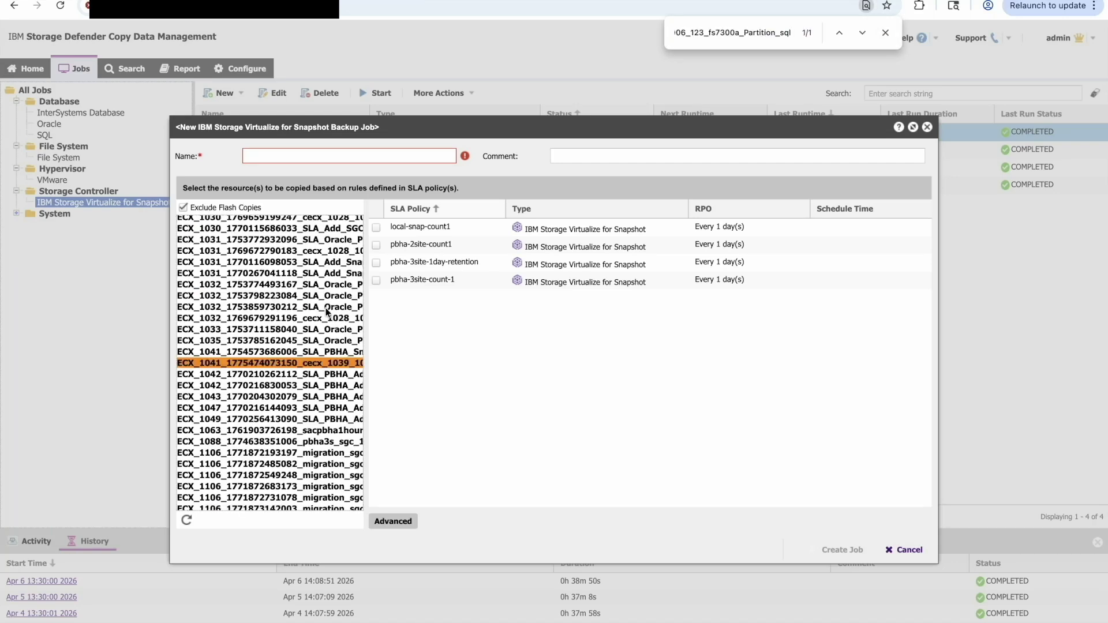
{"action": "left_click_drag", "start_coordinate": [366, 352], "coordinate": [524, 353]}
{"action": "scroll", "coordinate": [323, 372], "scroll_direction": "left", "scroll_amount": 3}
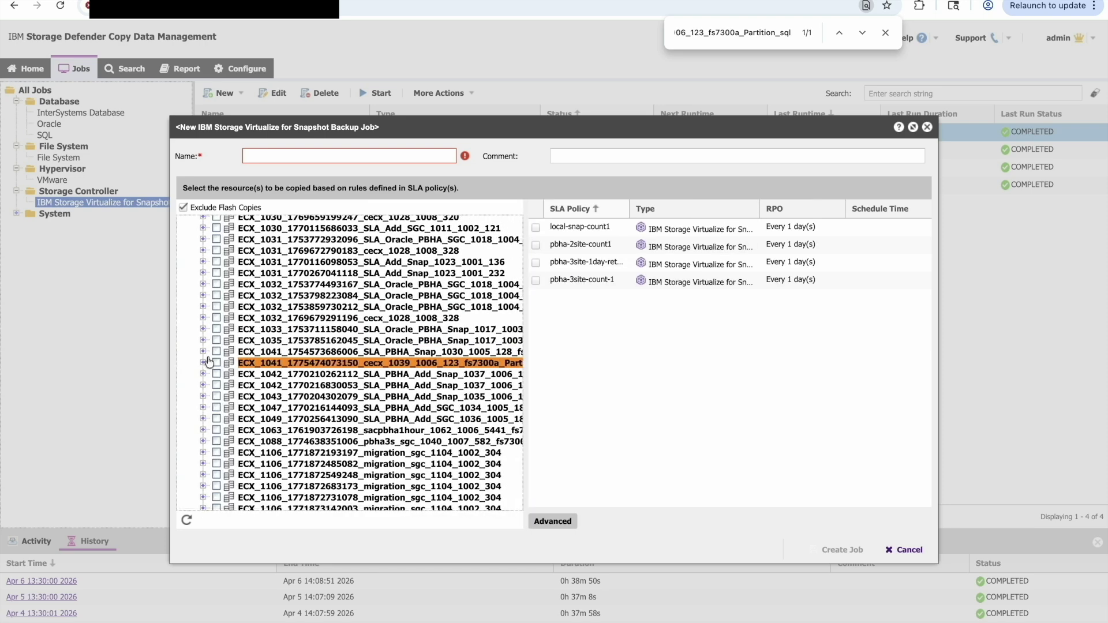
{"action": "left_click", "coordinate": [203, 362]}
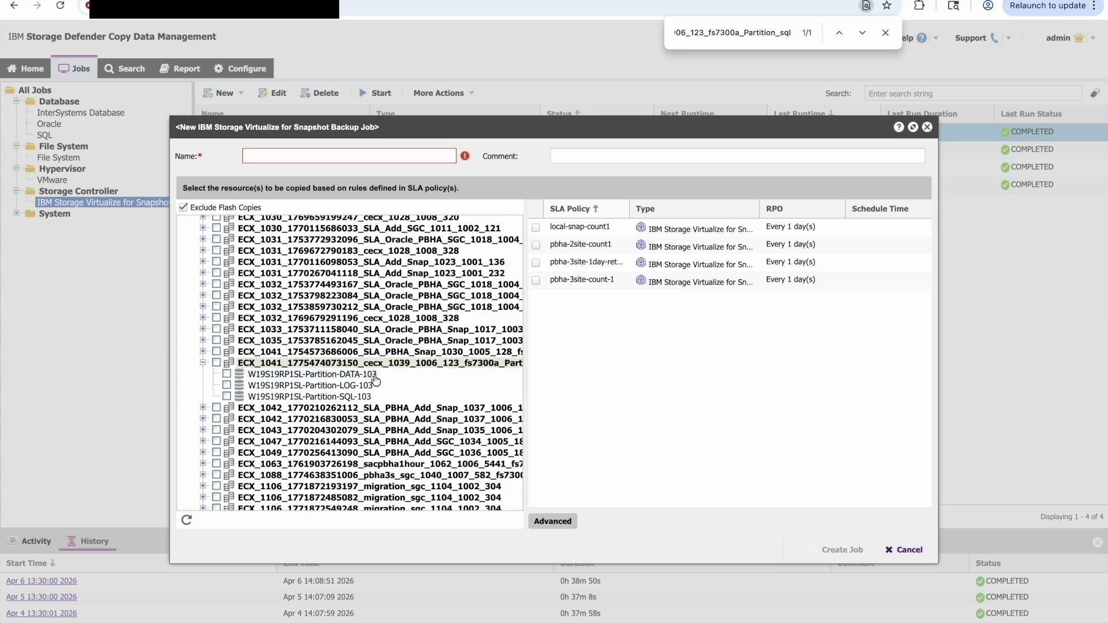
{"action": "left_click", "coordinate": [927, 127]}
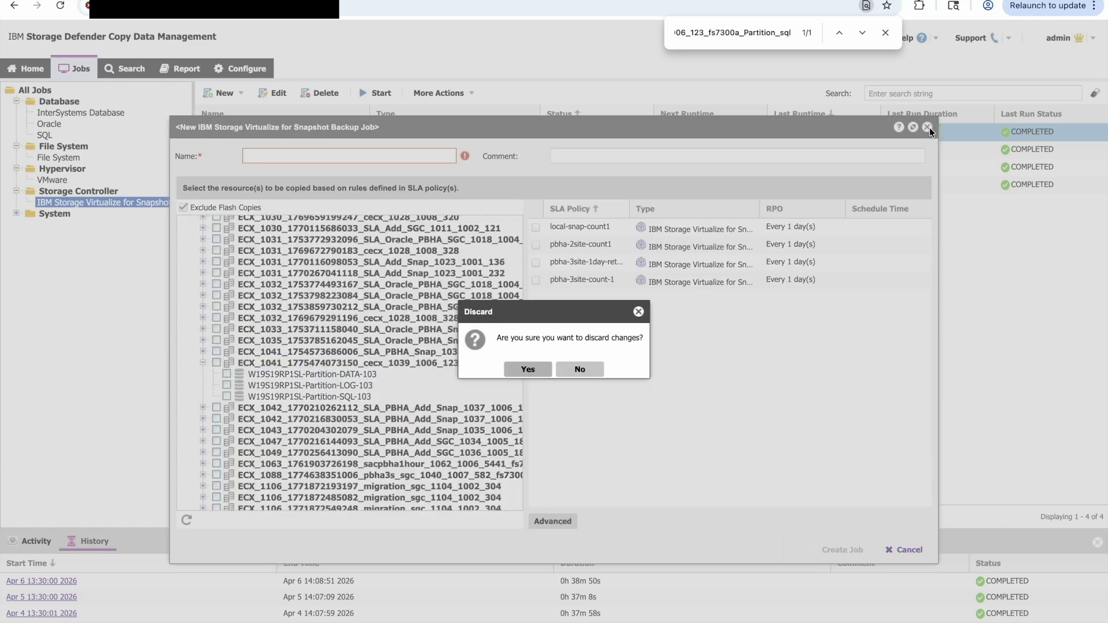
{"action": "left_click", "coordinate": [536, 371]}
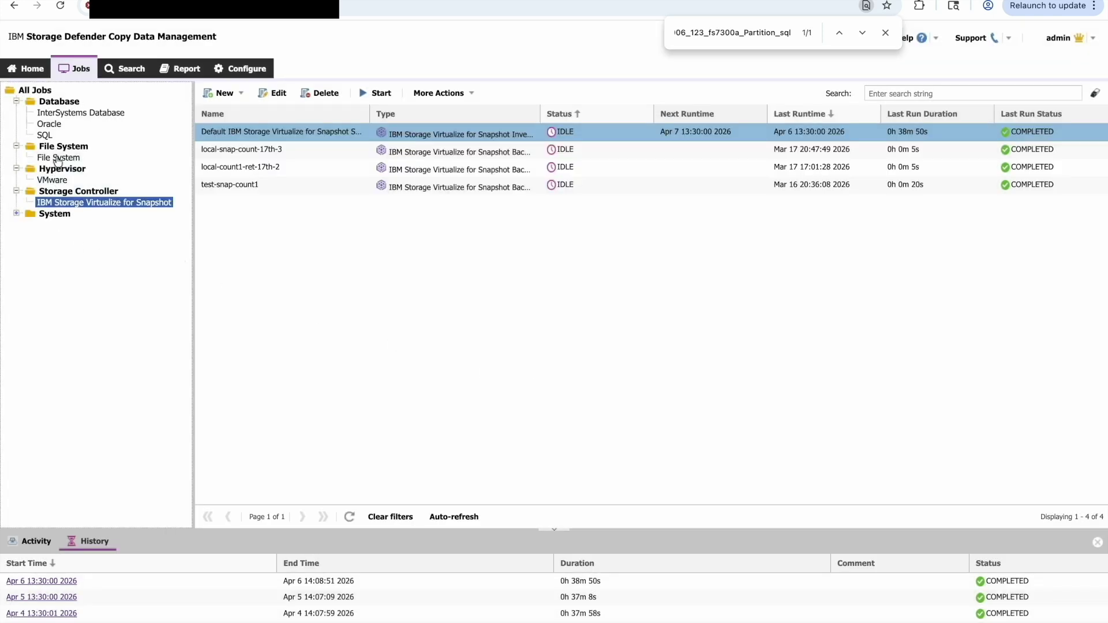
Return to the SQL jobs and open the active run of PBHA-2site-Disk-Restore started Apr 6 16:44:33 2026
{"action": "left_click", "coordinate": [45, 135]}
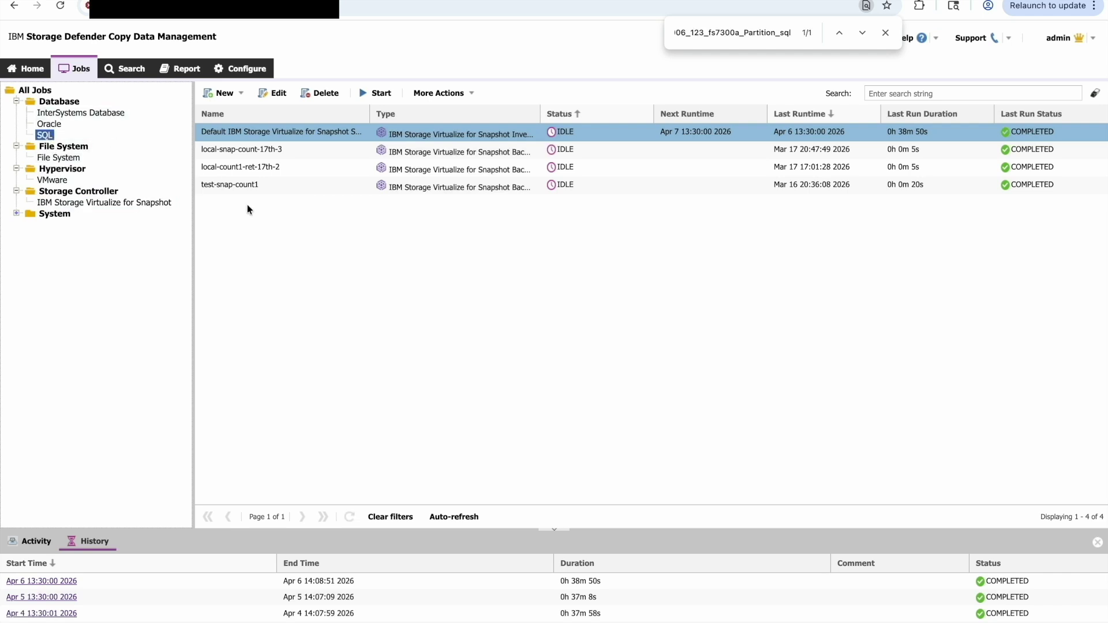
{"action": "left_click", "coordinate": [278, 185]}
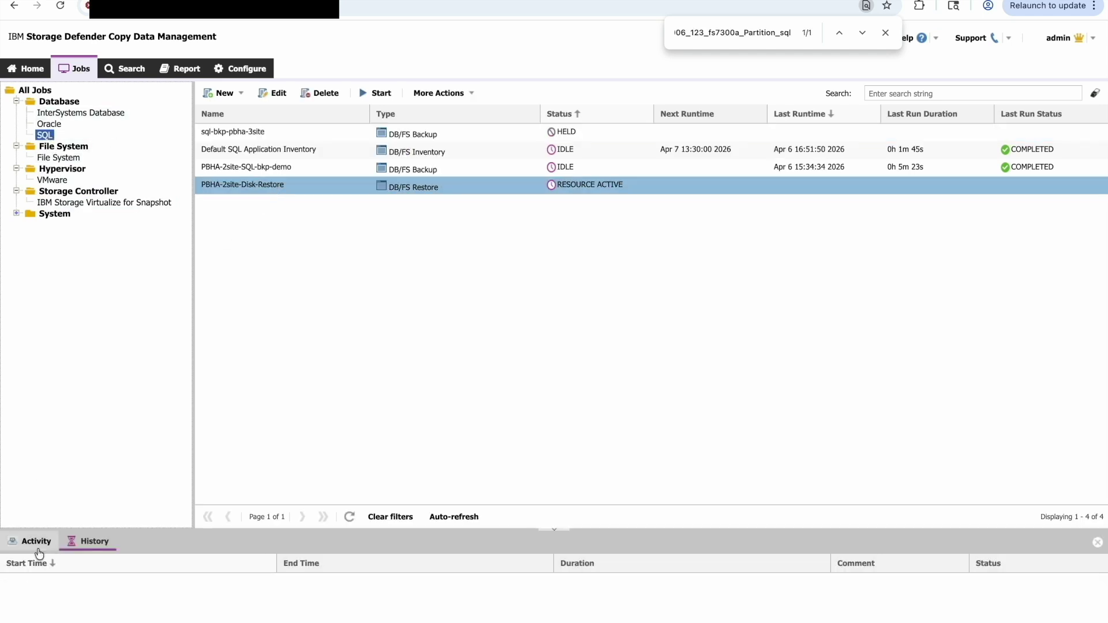
{"action": "left_click", "coordinate": [54, 584]}
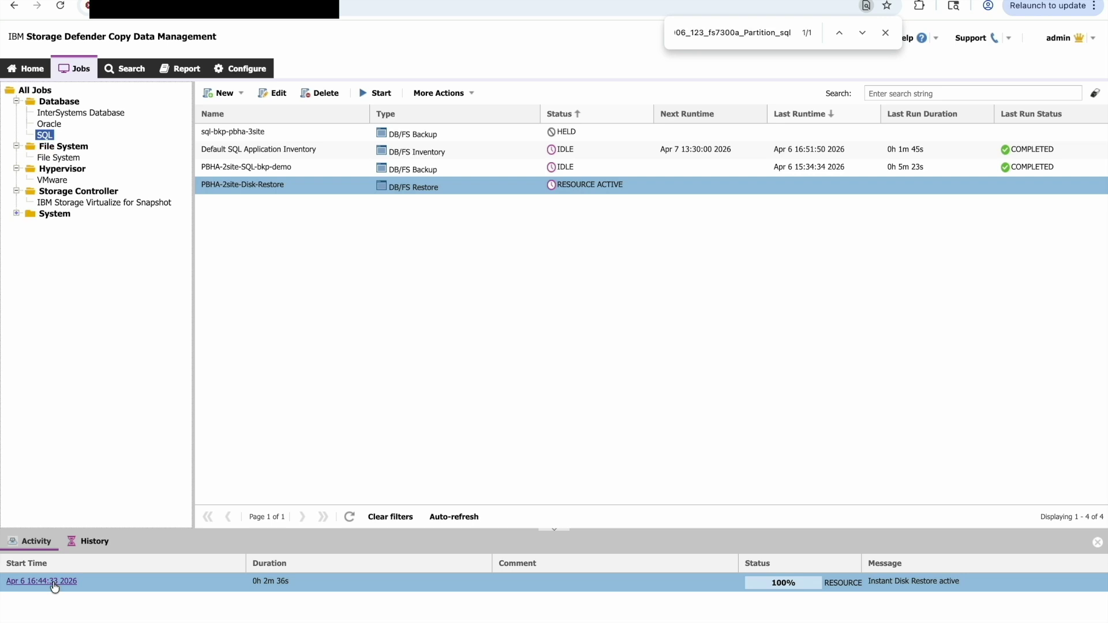
{"action": "left_click", "coordinate": [74, 606]}
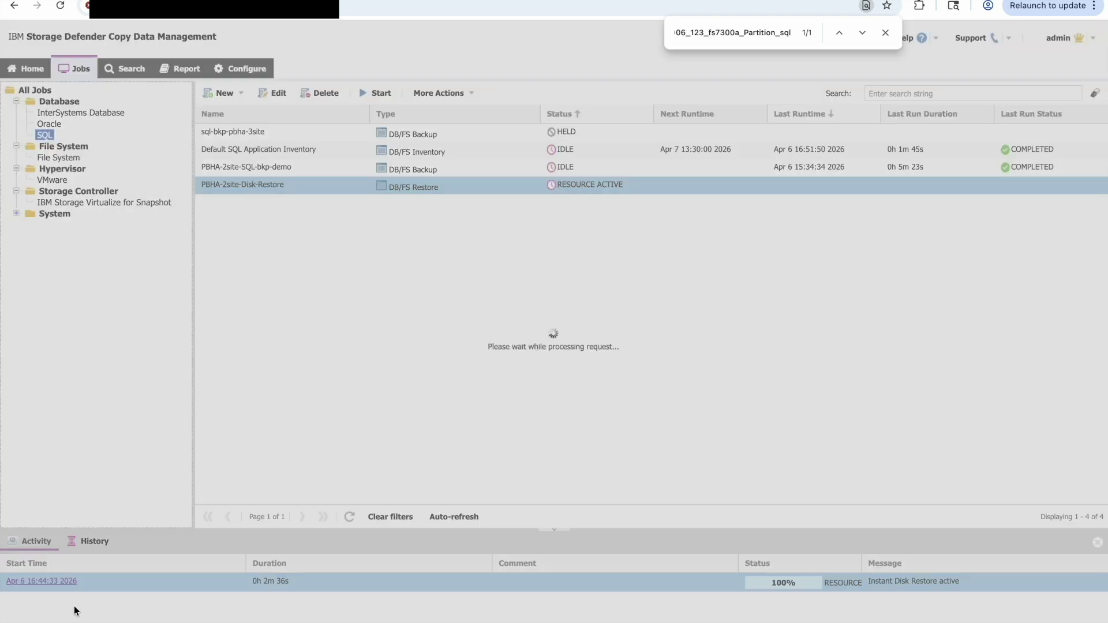
Turn on auto-refresh for the SQL job list and select the Default SQL Application Inventory job
{"action": "left_click", "coordinate": [454, 516]}
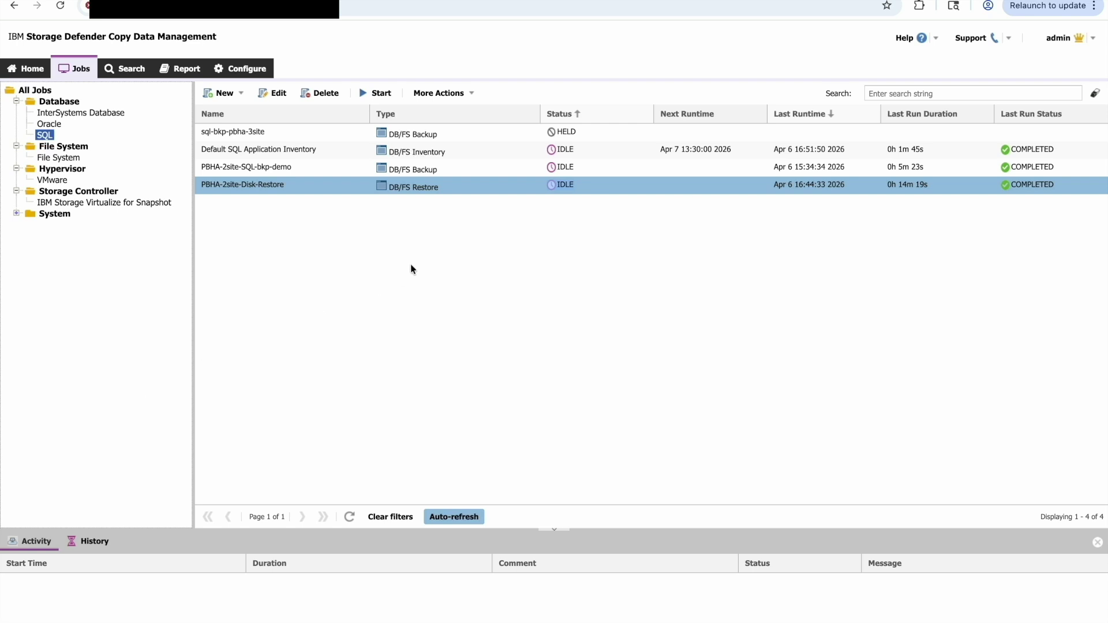
{"action": "left_click", "coordinate": [289, 150]}
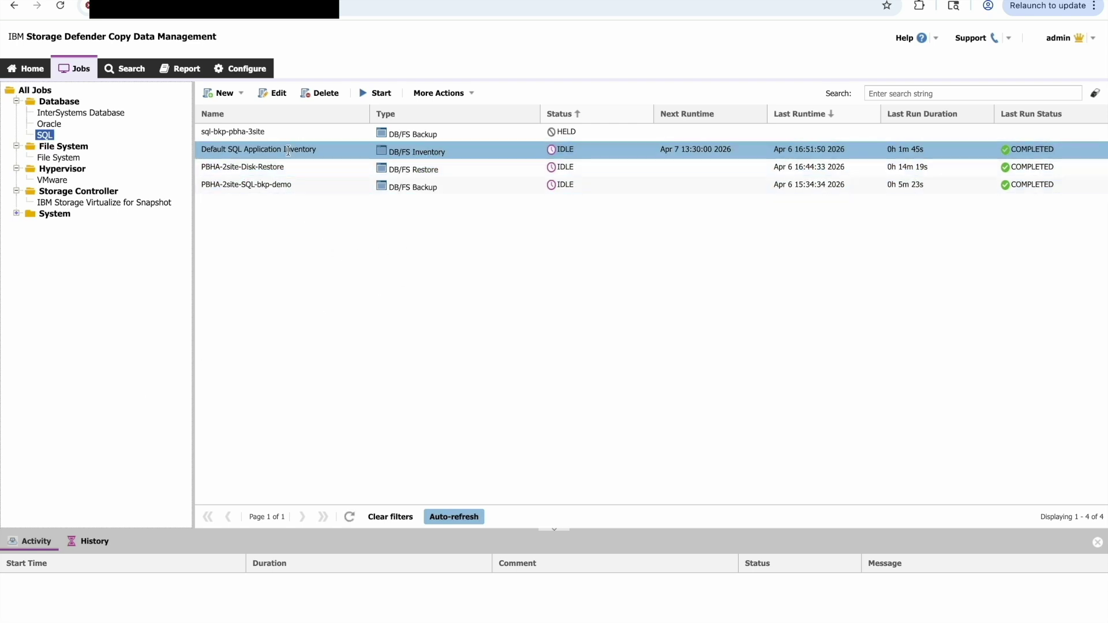
Start another IBM Storage Virtualize for Snapshot backup job and search flash-b under the Default site for the restored SQL partition volume group
{"action": "left_click", "coordinate": [73, 206]}
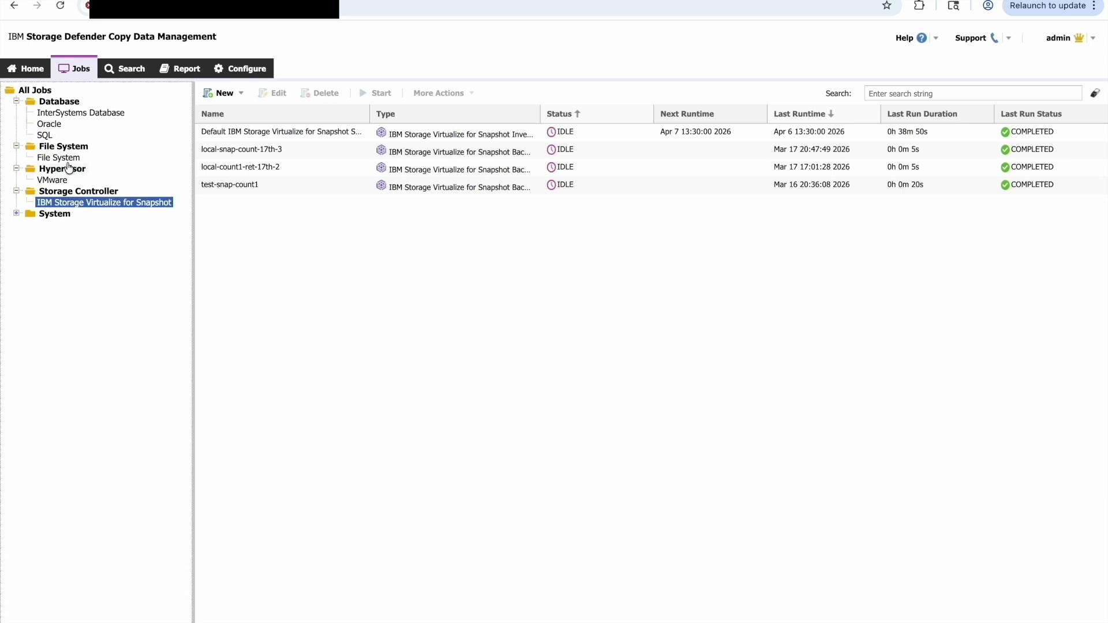
{"action": "left_click", "coordinate": [251, 131]}
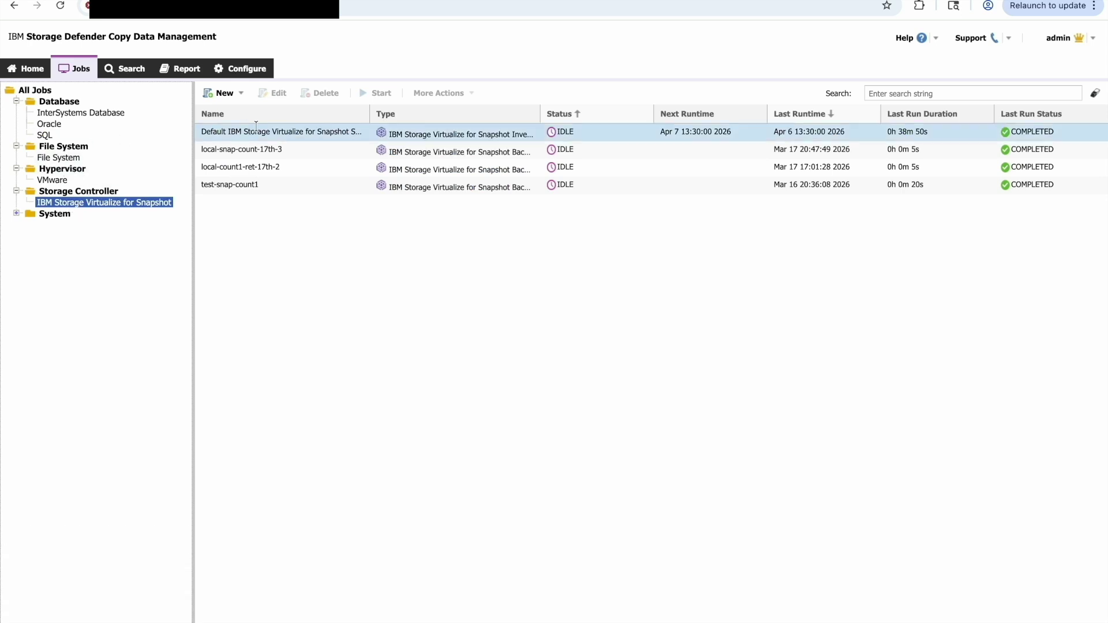
{"action": "left_click", "coordinate": [224, 92]}
{"action": "left_click", "coordinate": [240, 112]}
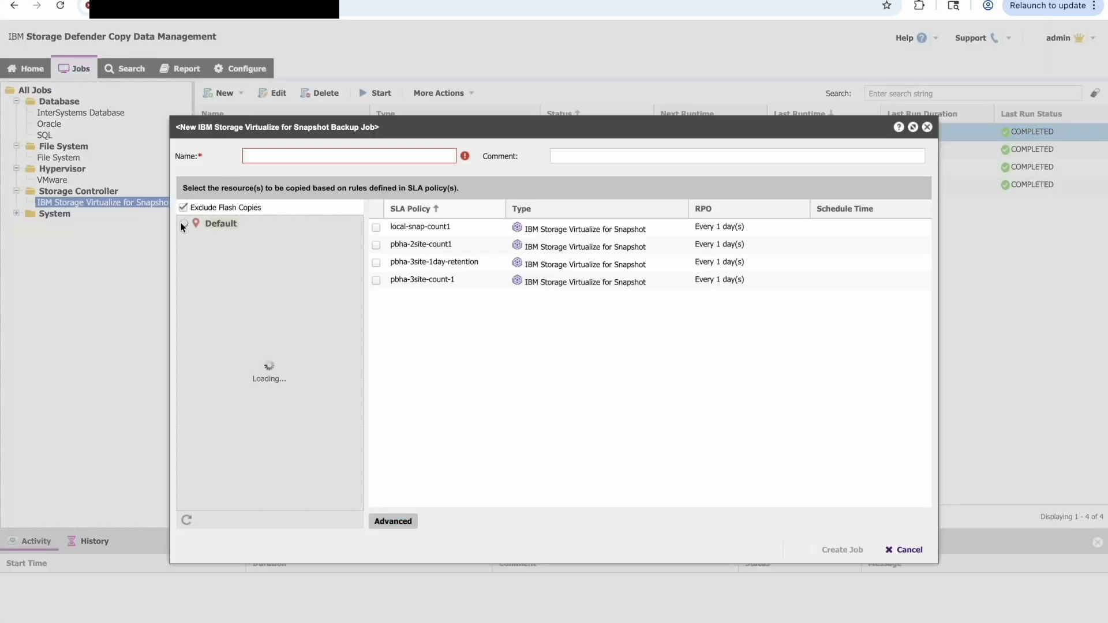
{"action": "key", "text": "ctrl+f"}
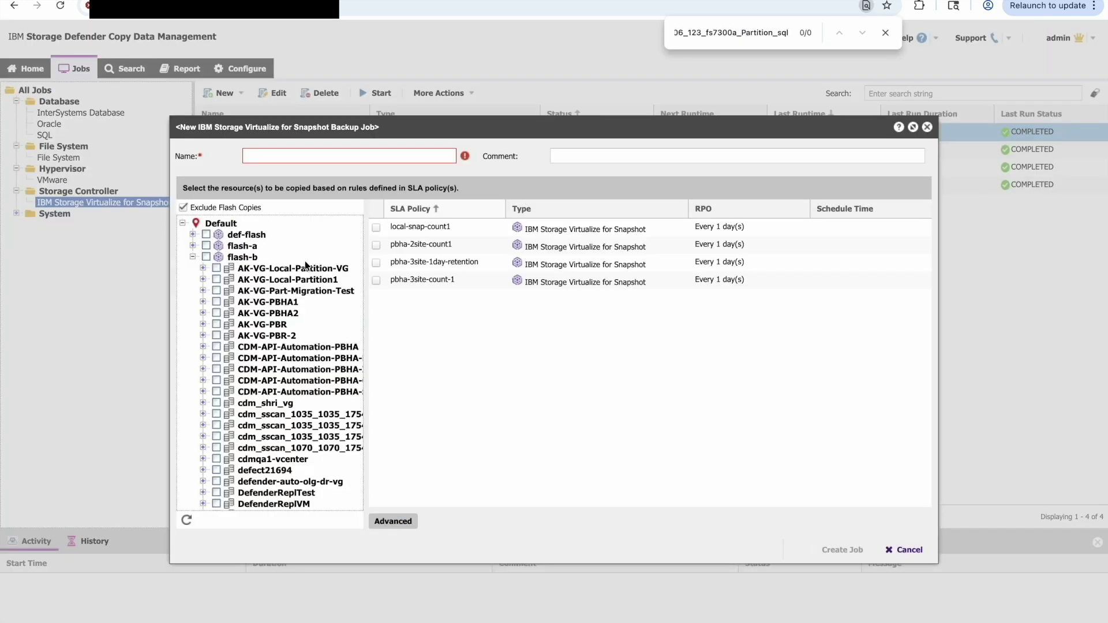
{"action": "left_click", "coordinate": [243, 257]}
Check the ECX volume groups on flash-b with the resource list widened to show full names, and discard the new job
{"action": "scroll", "coordinate": [280, 379], "scroll_direction": "down", "scroll_amount": 10}
{"action": "scroll", "coordinate": [280, 379], "scroll_direction": "down", "scroll_amount": 10}
{"action": "scroll", "coordinate": [364, 365], "scroll_direction": "up", "scroll_amount": 5}
{"action": "left_click_drag", "start_coordinate": [363, 365], "coordinate": [576, 365]}
{"action": "scroll", "coordinate": [426, 372], "scroll_direction": "up", "scroll_amount": 6}
{"action": "scroll", "coordinate": [426, 371], "scroll_direction": "up", "scroll_amount": 1}
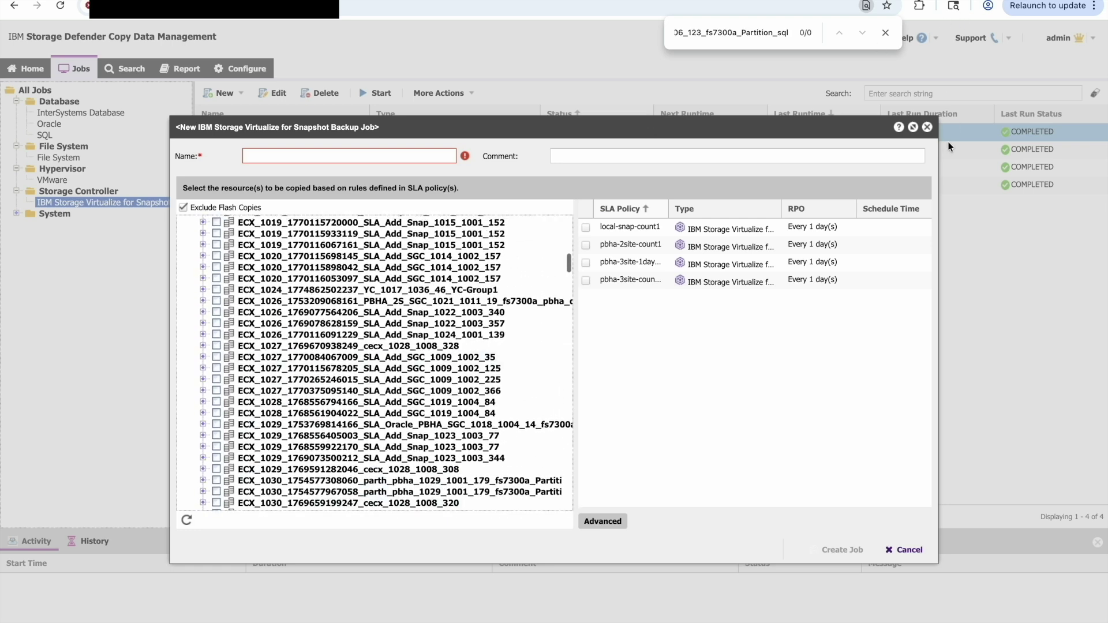
{"action": "left_click", "coordinate": [927, 128]}
{"action": "left_click", "coordinate": [522, 369]}
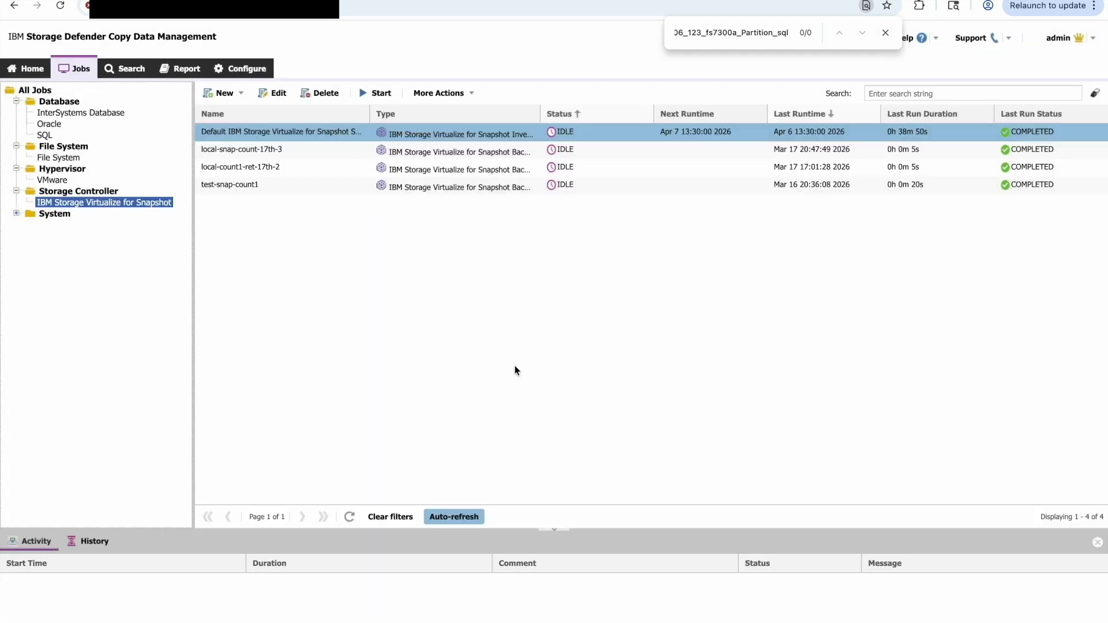
Return to the SQL jobs and open PBHA-2site-Disk-Restore for editing
{"action": "left_click", "coordinate": [44, 136]}
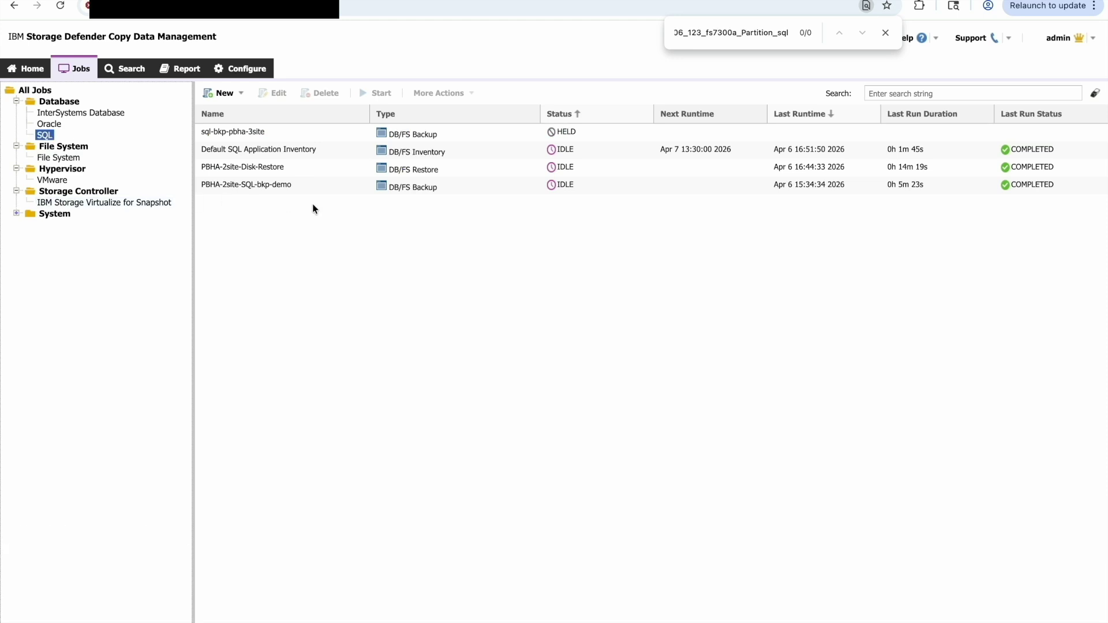
{"action": "left_click", "coordinate": [300, 188]}
{"action": "left_click", "coordinate": [265, 167]}
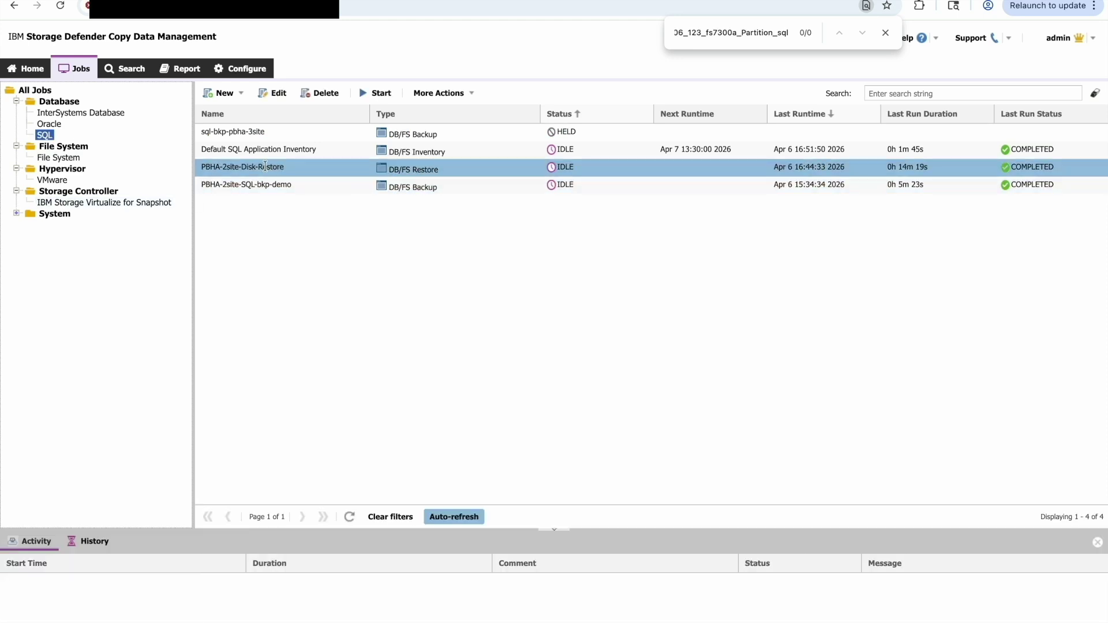
{"action": "left_click", "coordinate": [272, 93]}
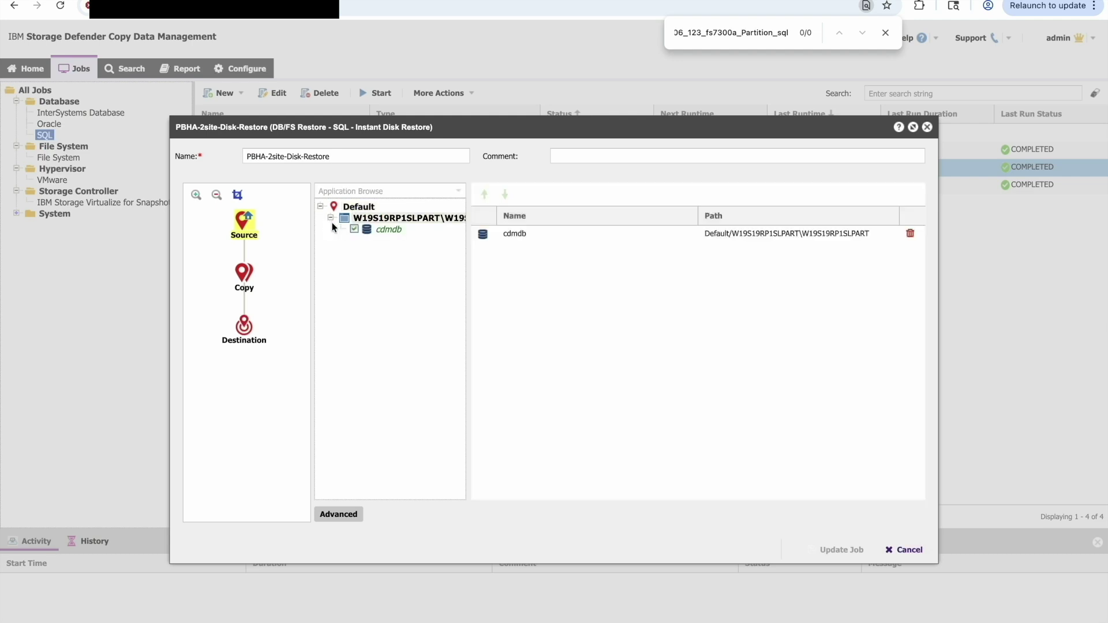
Set the cdmdb restore copy to the Apr 6 15:37:27 2026 version on flash-a, check the destination and update the job
{"action": "left_click", "coordinate": [240, 280]}
{"action": "left_click", "coordinate": [796, 244]}
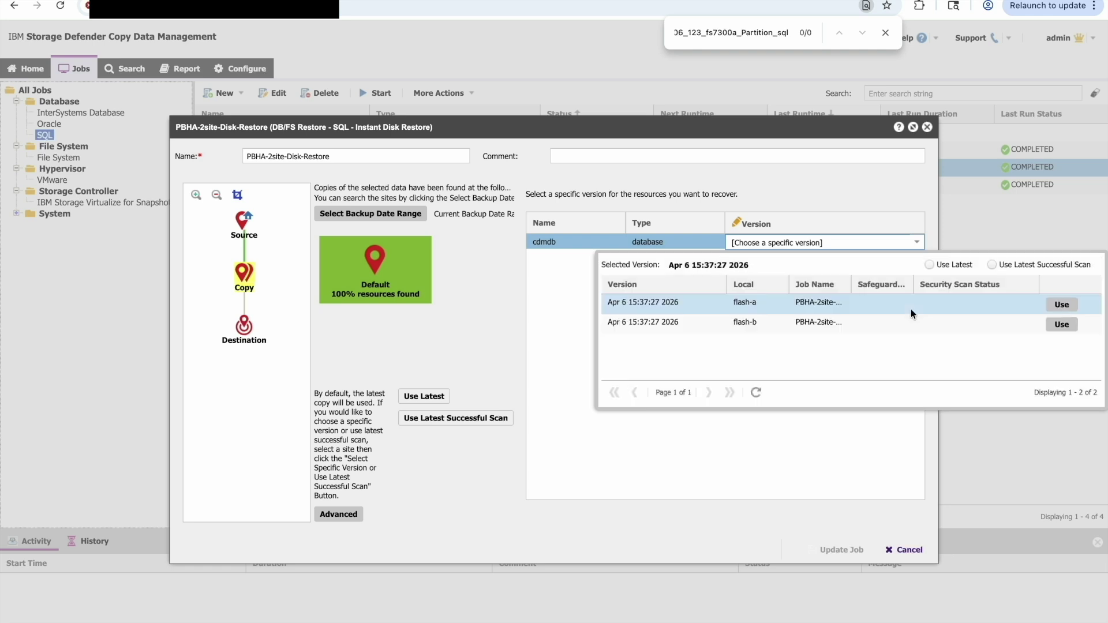
{"action": "double_click", "coordinate": [851, 283]}
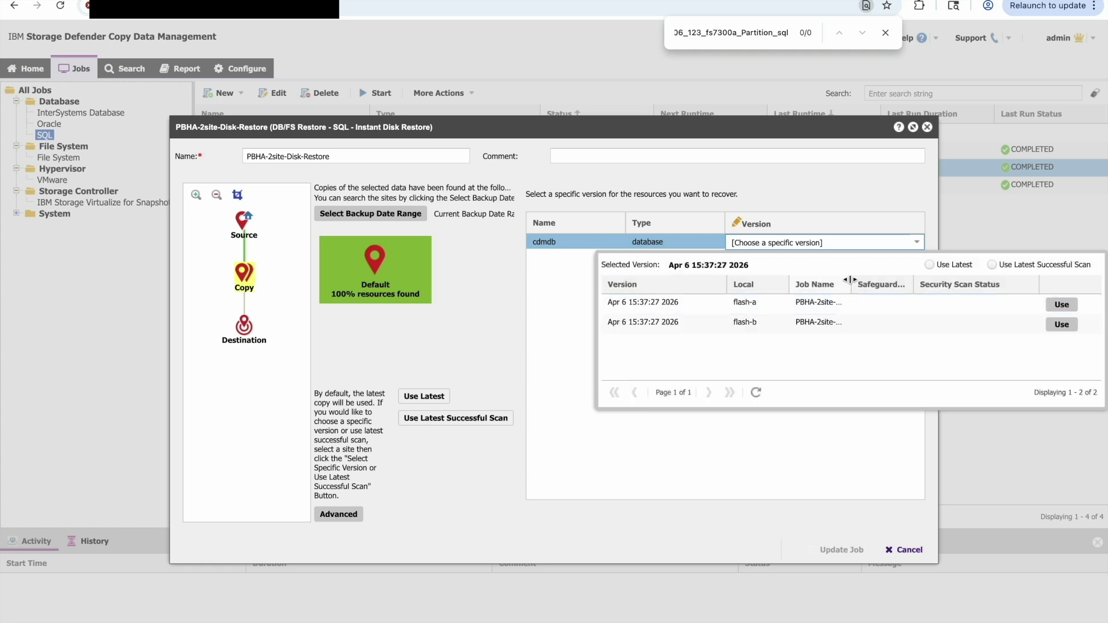
{"action": "left_click", "coordinate": [1069, 305]}
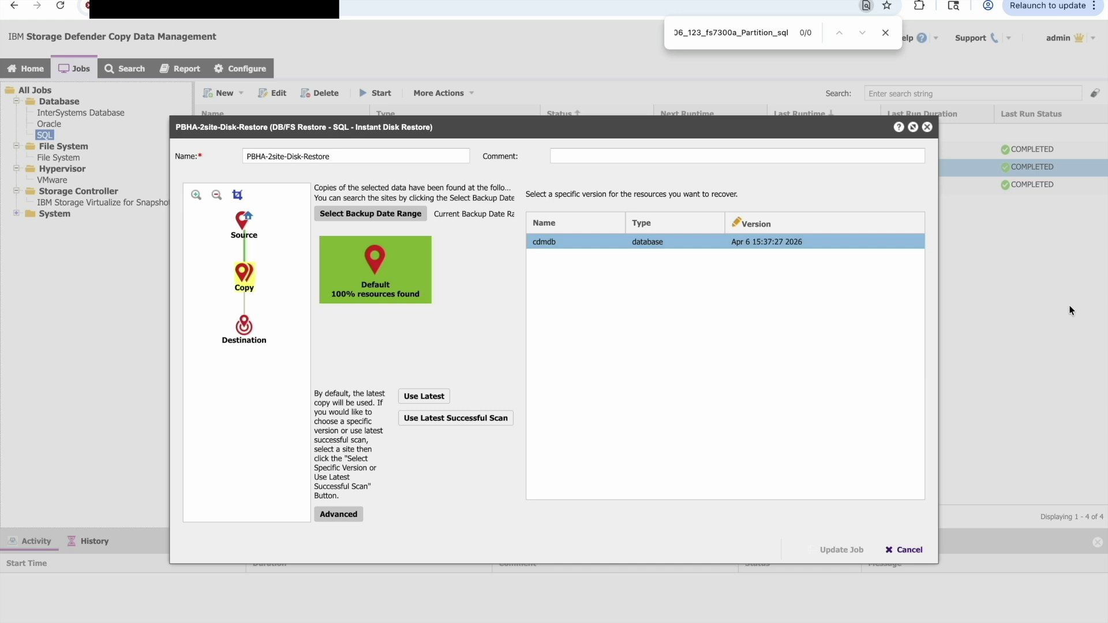
{"action": "left_click", "coordinate": [244, 327]}
{"action": "left_click", "coordinate": [824, 550]}
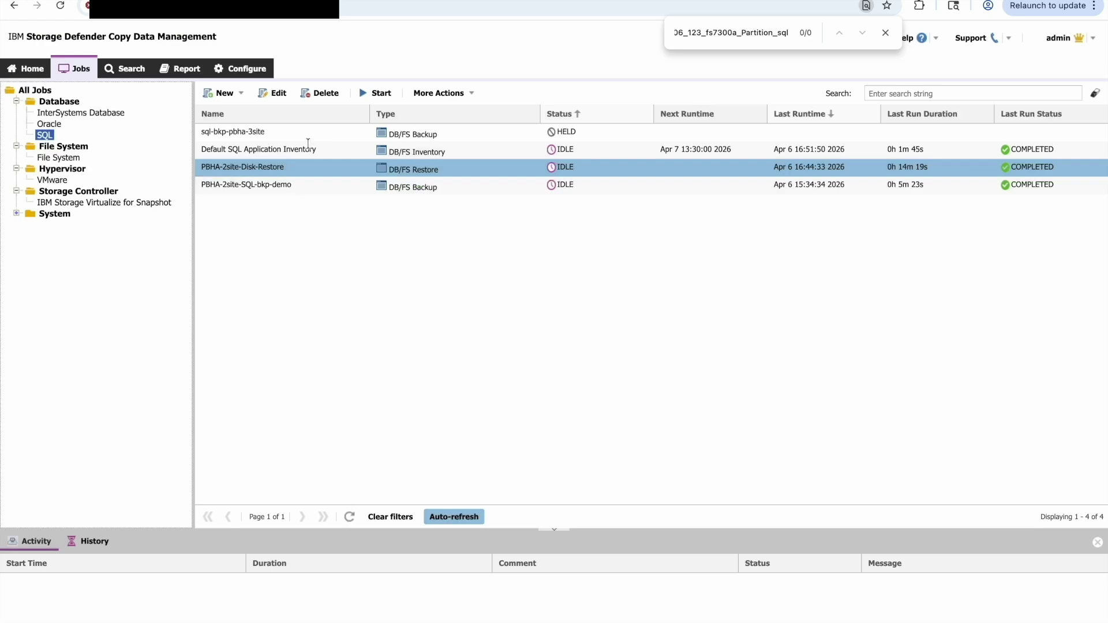
Run the PBHA-2site-Disk-Restore job and examine the snapshot mounting entries on the second page of its log
{"action": "left_click", "coordinate": [361, 92]}
{"action": "left_click", "coordinate": [526, 380]}
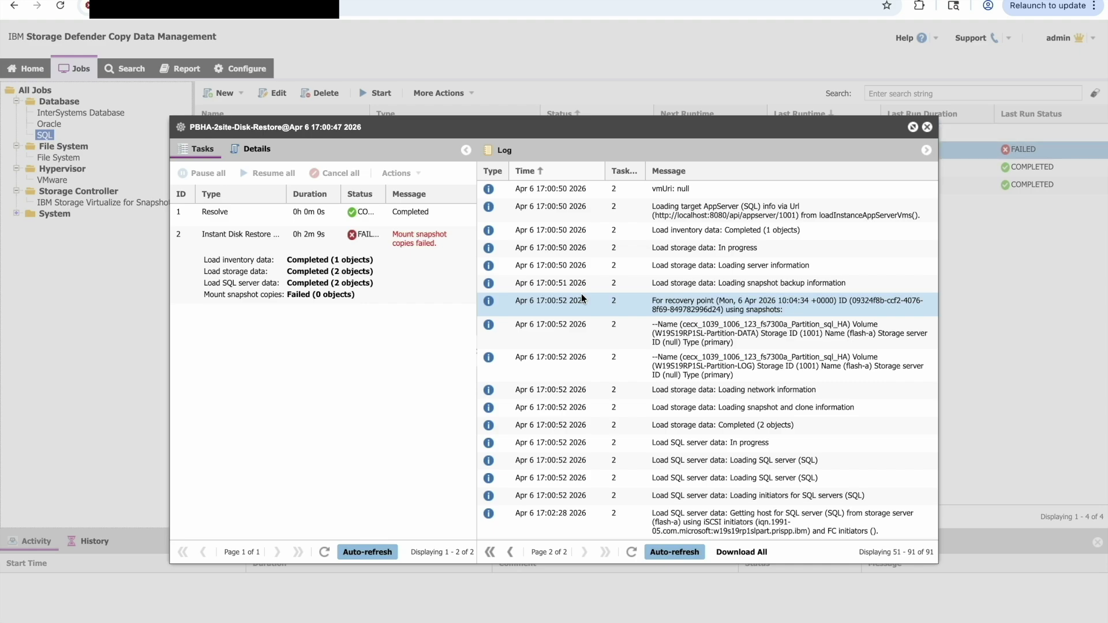
{"action": "scroll", "coordinate": [581, 293], "scroll_direction": "down", "scroll_amount": 6}
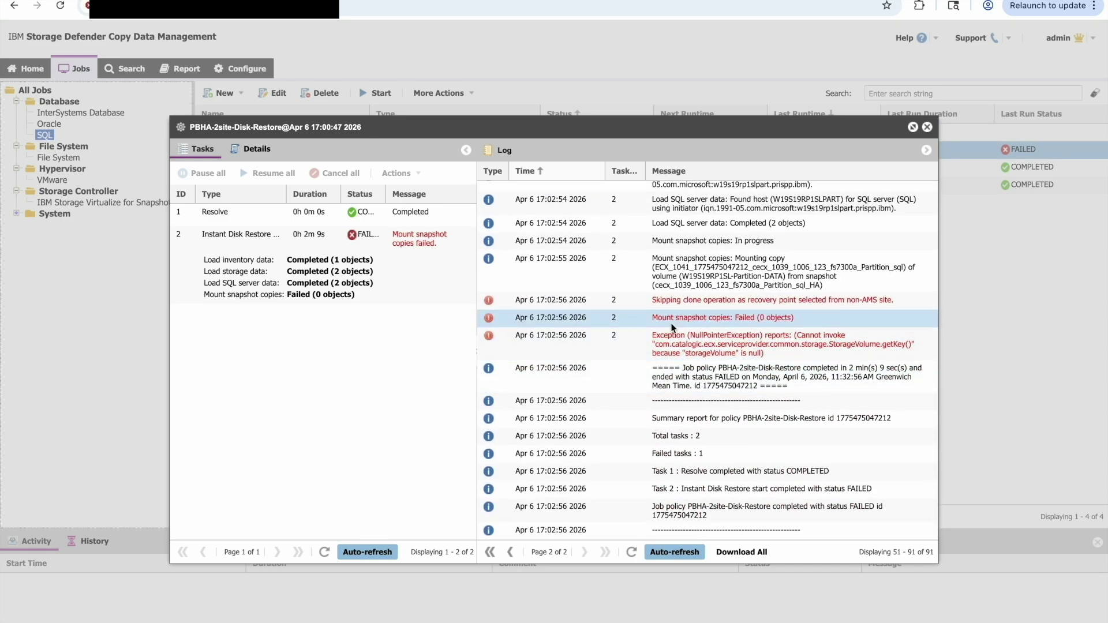